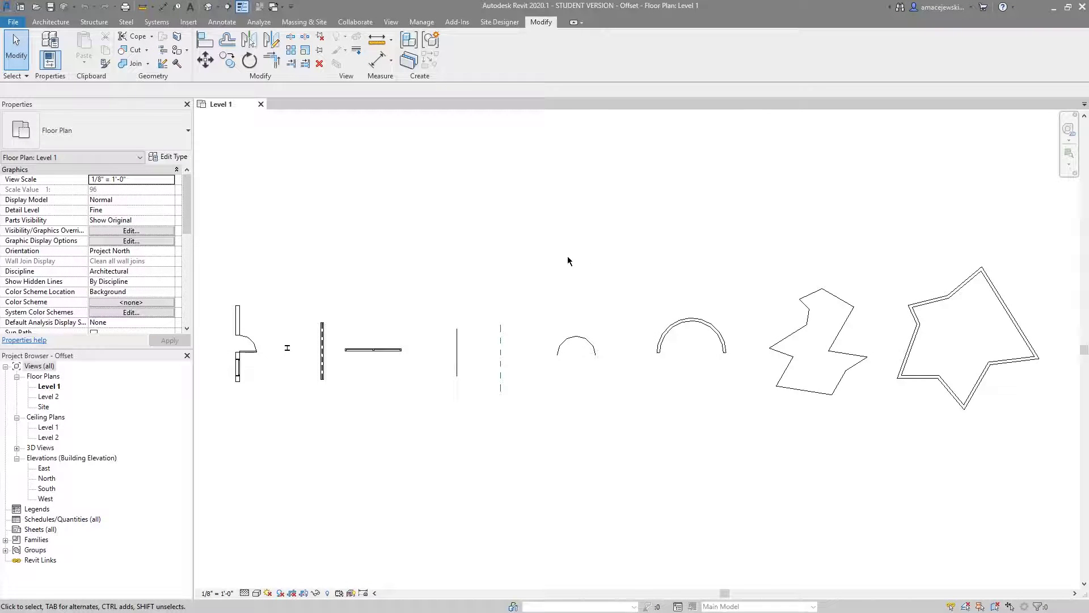
# Step: Start the Offset tool at Numerical 1' 0" with Copy unchecked
pyautogui.click(229, 40)
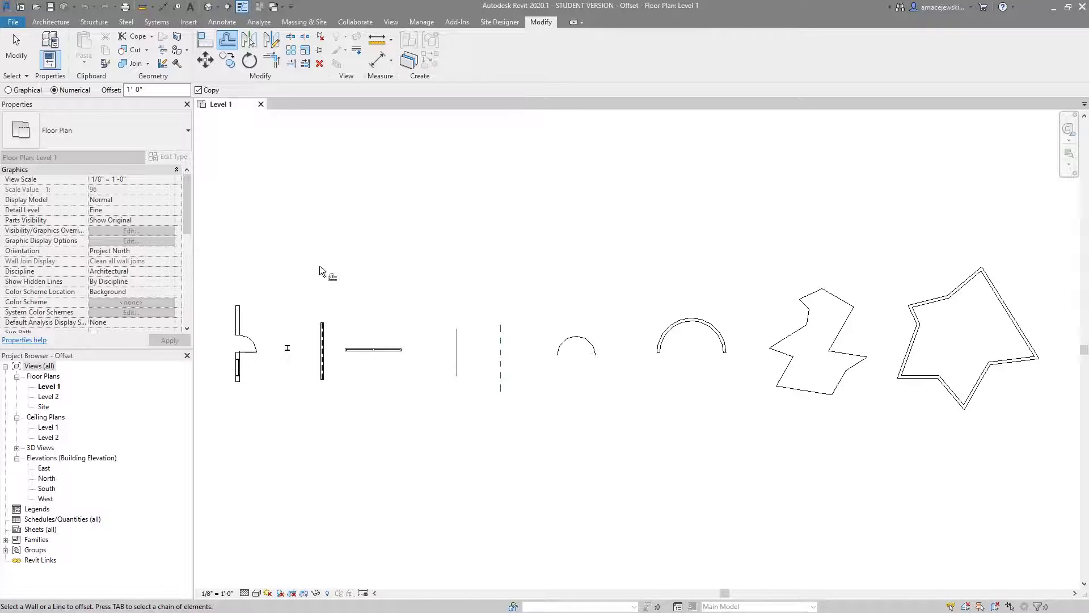
pyautogui.click(200, 91)
# Step: Pan and zoom to the wall chain and turn the Copy option back on
pyautogui.moveTo(420, 265); pyautogui.dragTo(448, 265, button='middle')
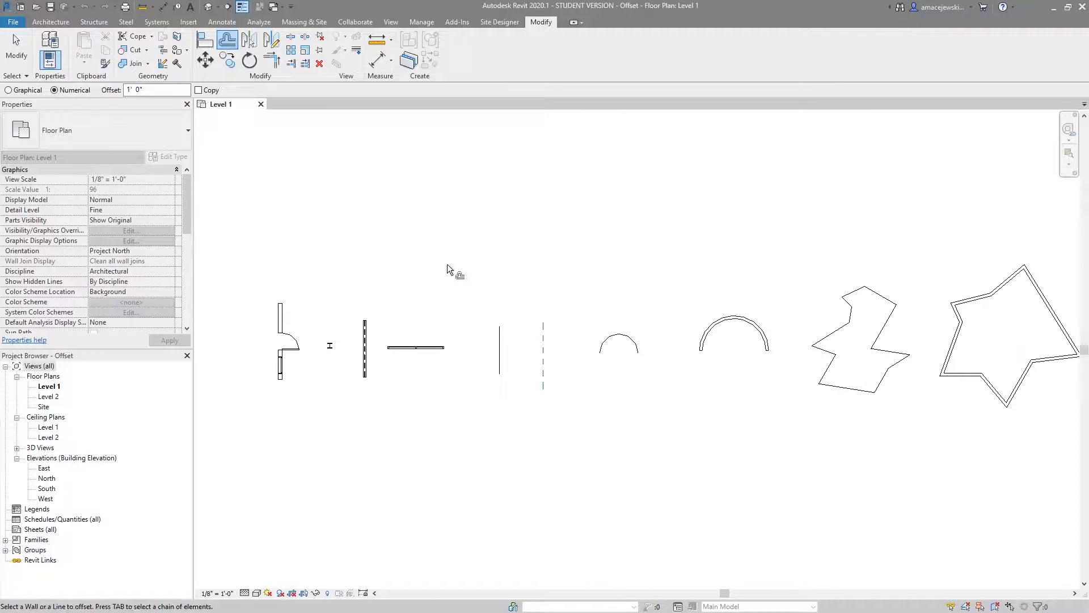
pyautogui.moveTo(418, 311); pyautogui.dragTo(392, 318, button='middle')
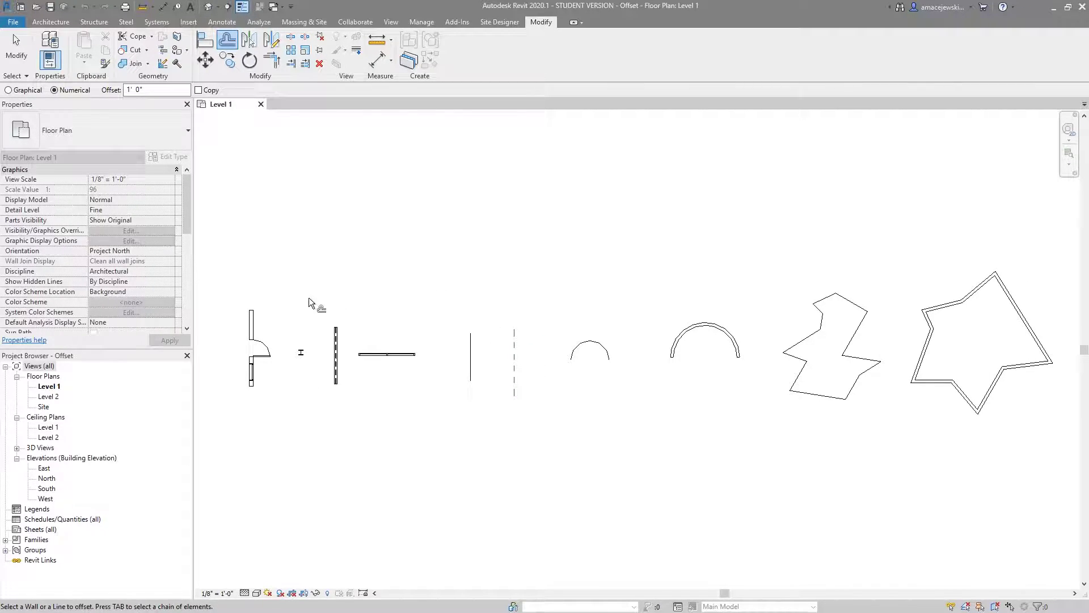
pyautogui.moveTo(301, 306); pyautogui.dragTo(393, 328, button='middle')
pyautogui.scroll(4, 349, 309)
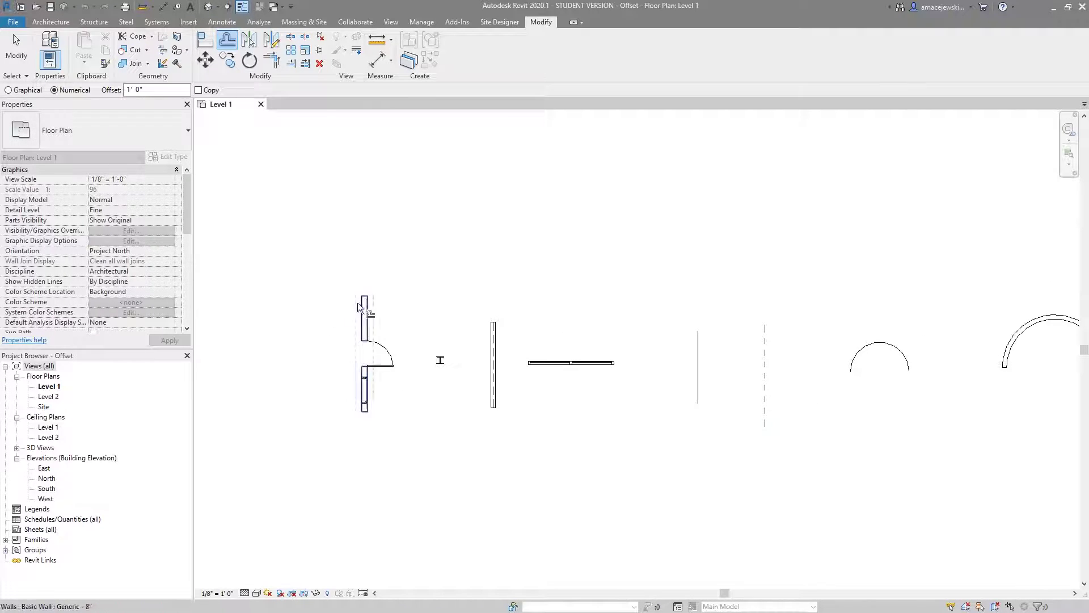
pyautogui.scroll(3, 540, 333)
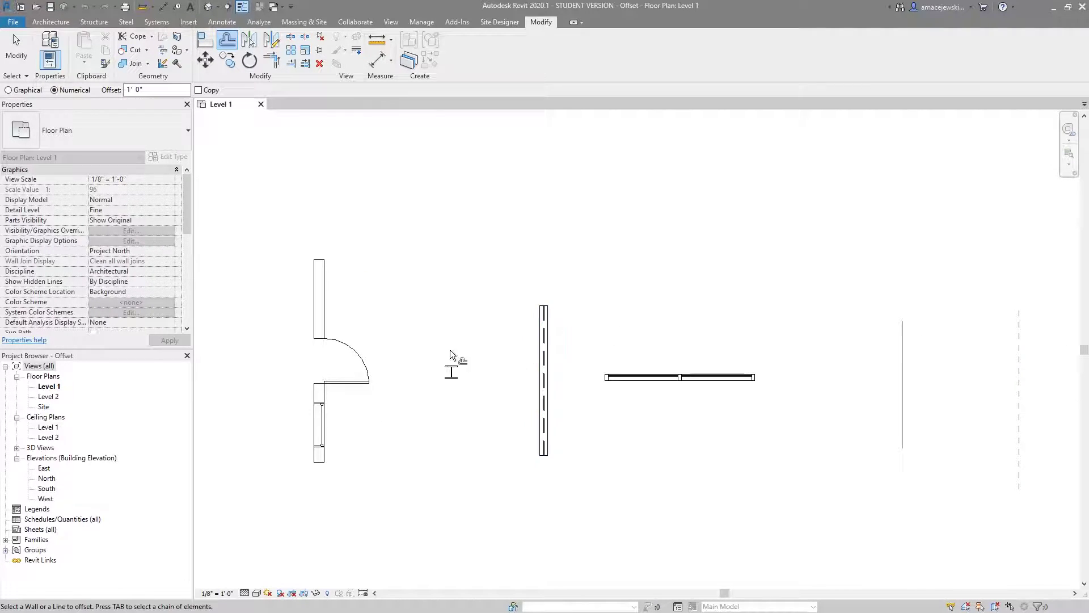
pyautogui.moveTo(444, 352); pyautogui.dragTo(477, 302, button='middle')
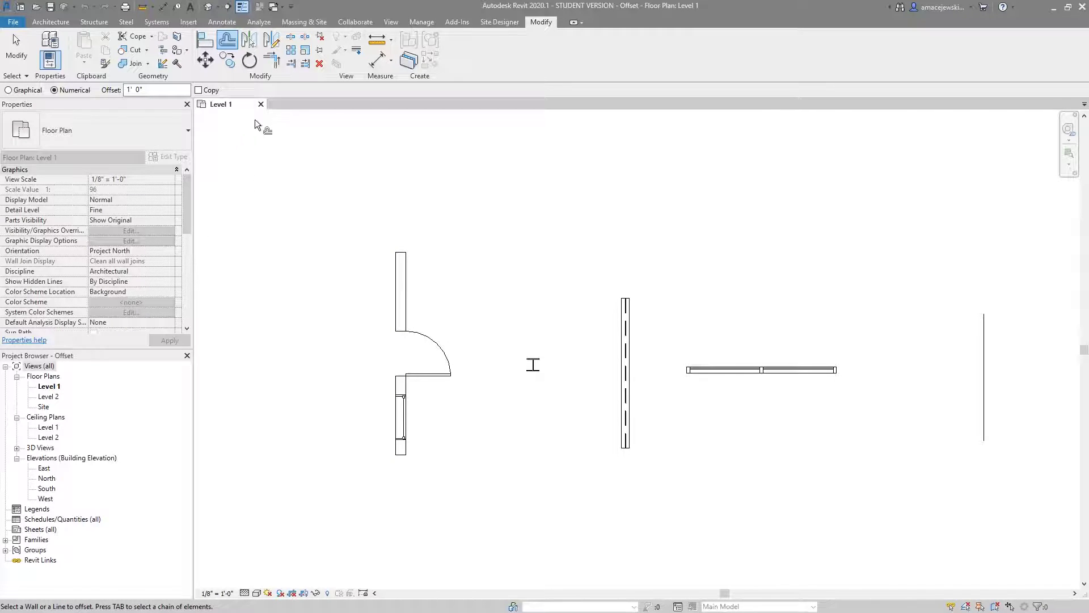
pyautogui.click(200, 91)
# Step: Set the offset distance to 2' 0" and copy the left wall chain leftward
pyautogui.click(121, 90)
pyautogui.write('2')
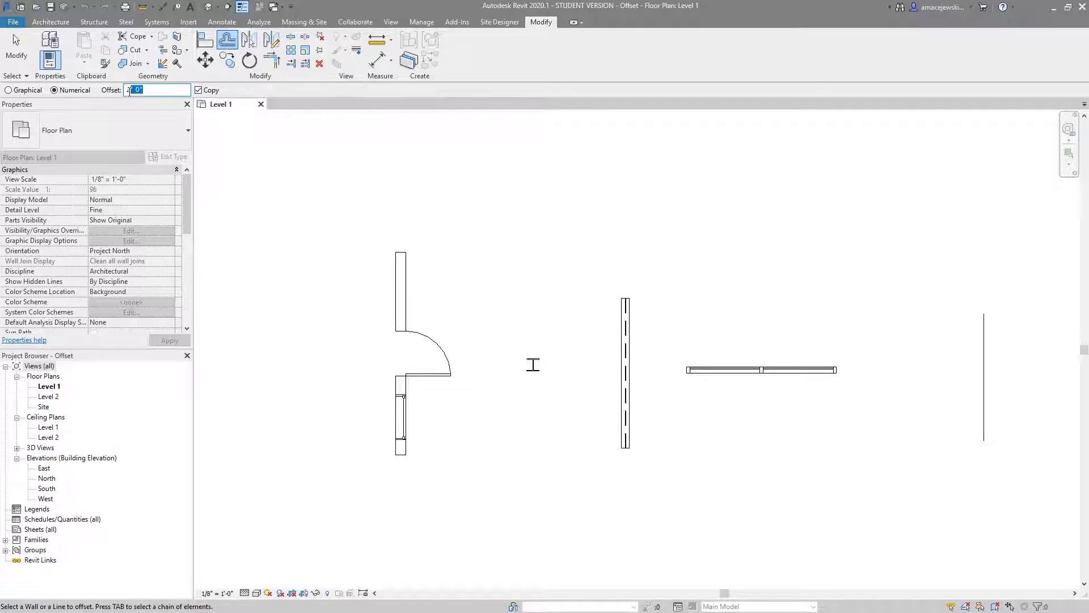
pyautogui.click(398, 300)
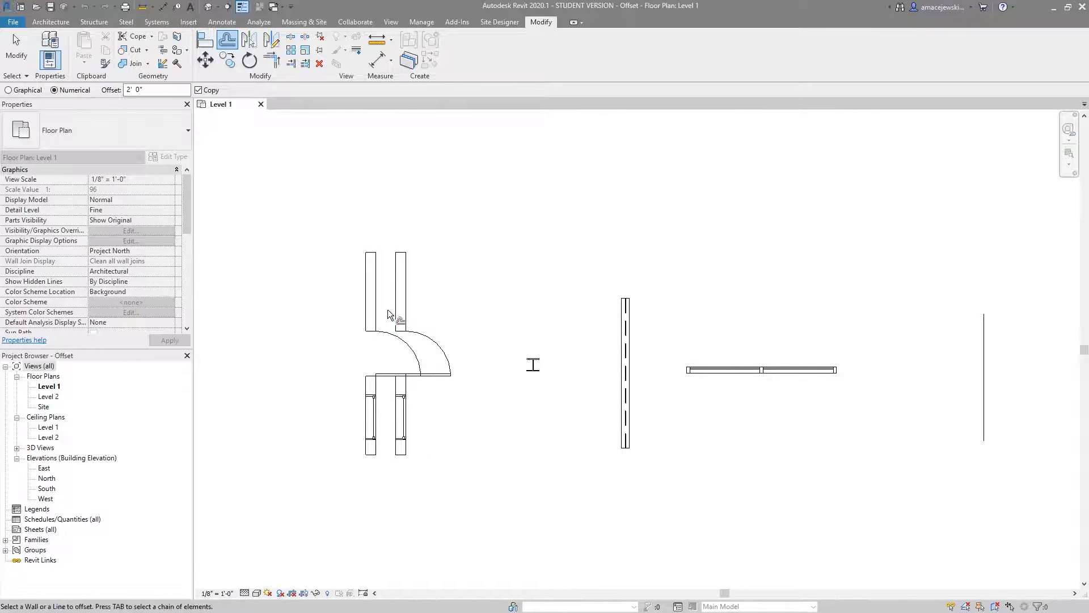
# Step: Exit Offset and delete the copied left walls
pyautogui.press('Escape')
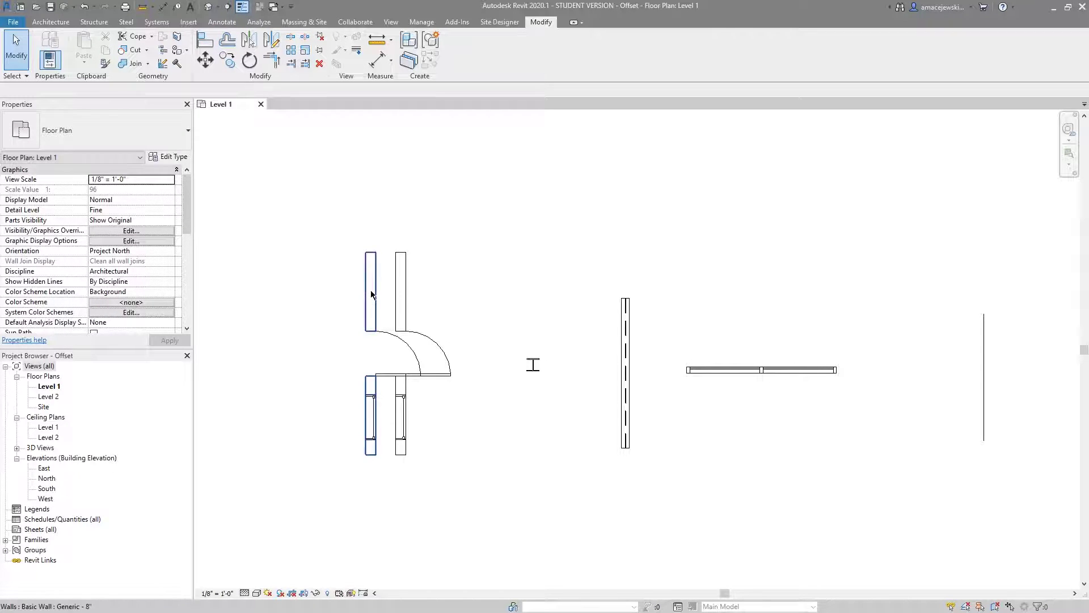
pyautogui.click(369, 293)
pyautogui.press('Delete')
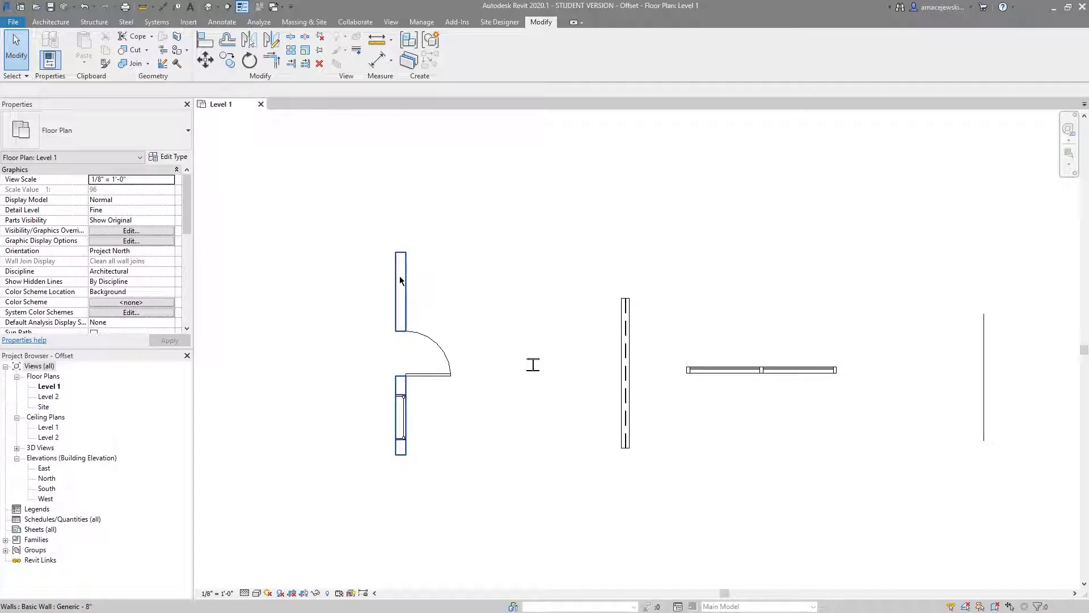
# Step: Restart Offset with Copy off and move the left wall 2' to the left
pyautogui.click(230, 43)
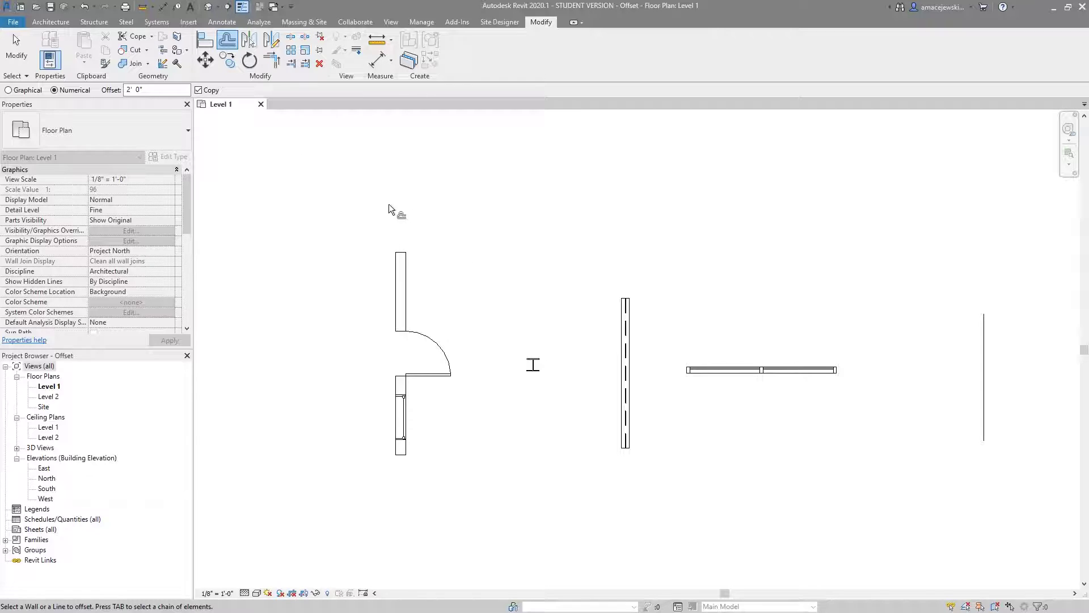
pyautogui.click(204, 90)
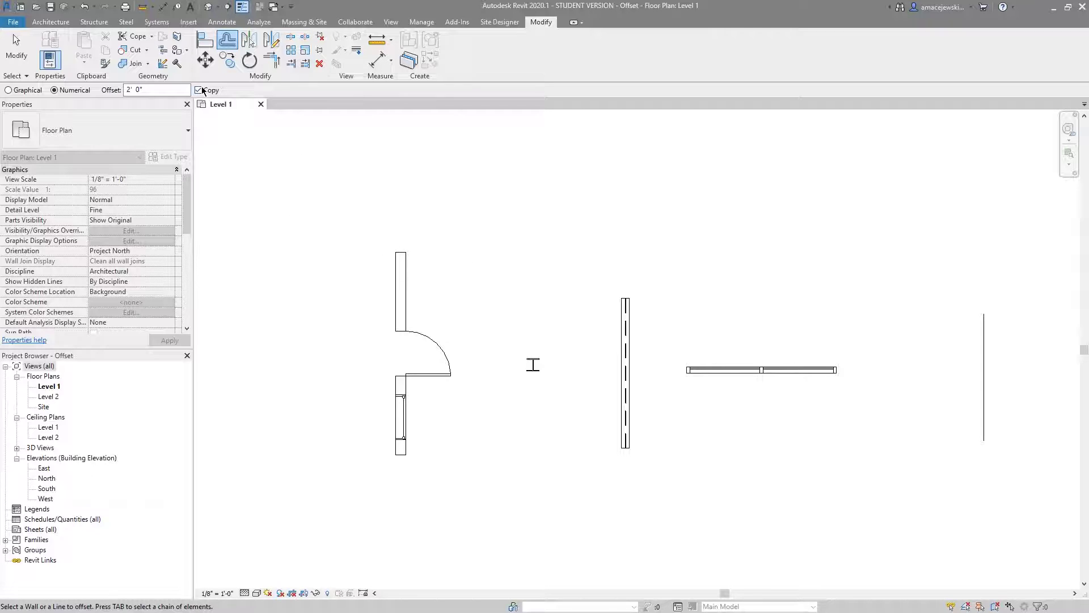
pyautogui.click(396, 290)
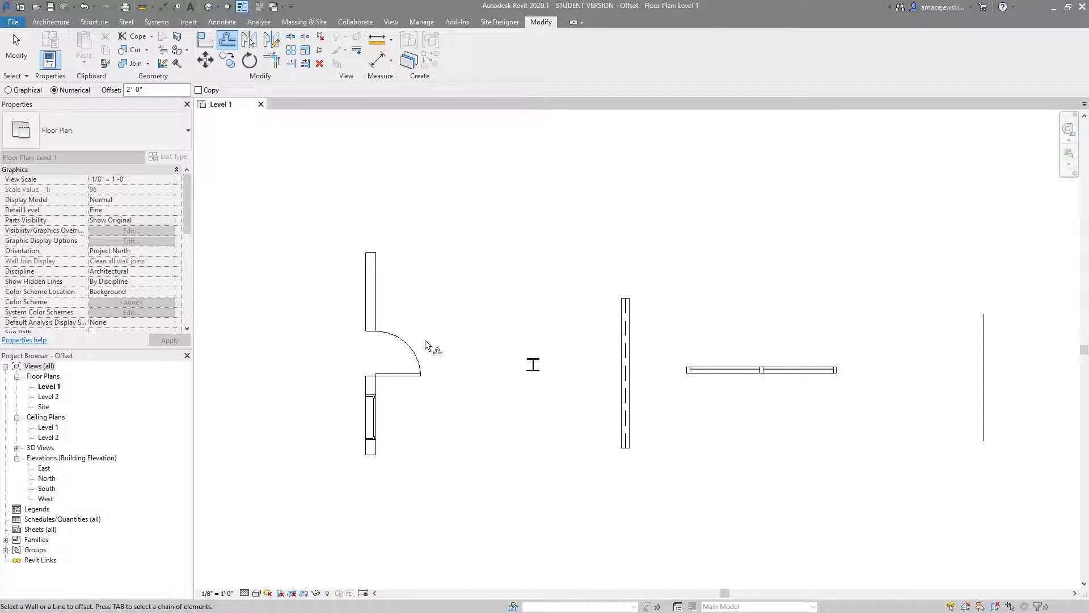
pyautogui.press('Escape')
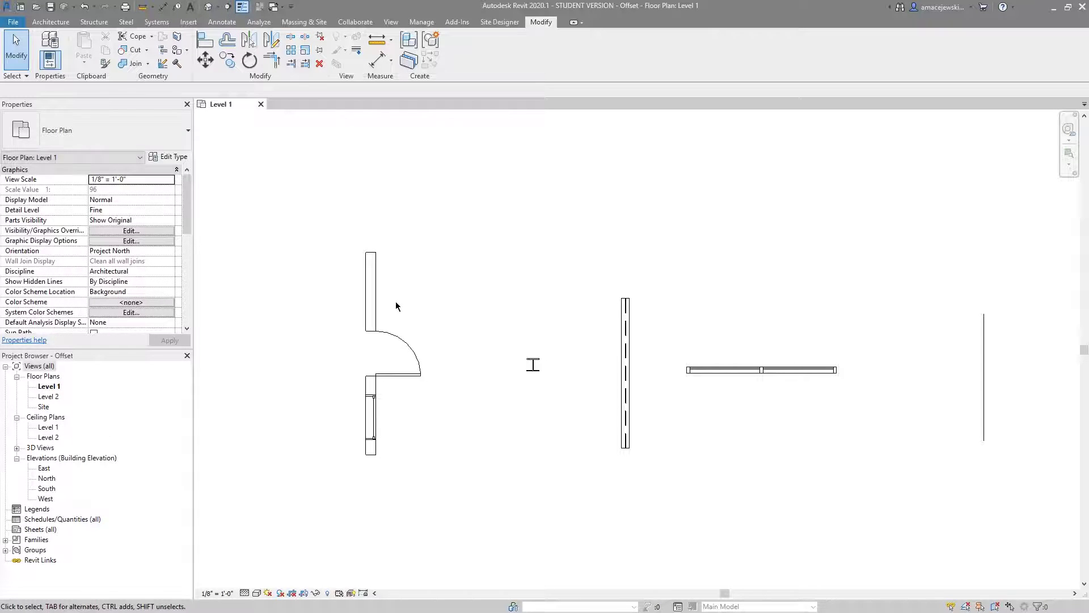
# Step: Restart Offset in Graphical mode and zoom in on the door wall
pyautogui.click(226, 40)
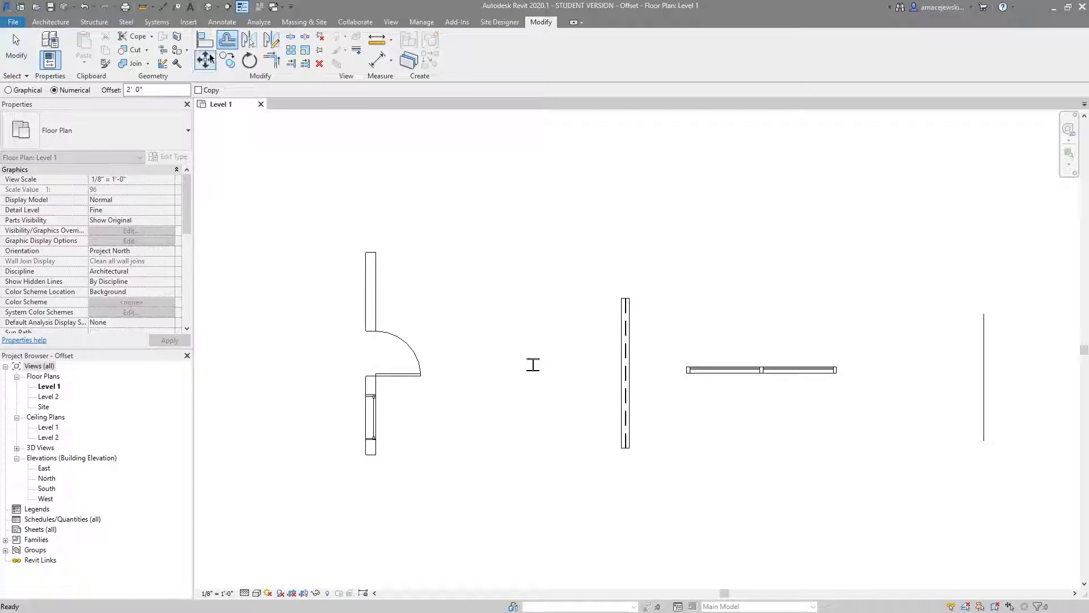
pyautogui.click(22, 92)
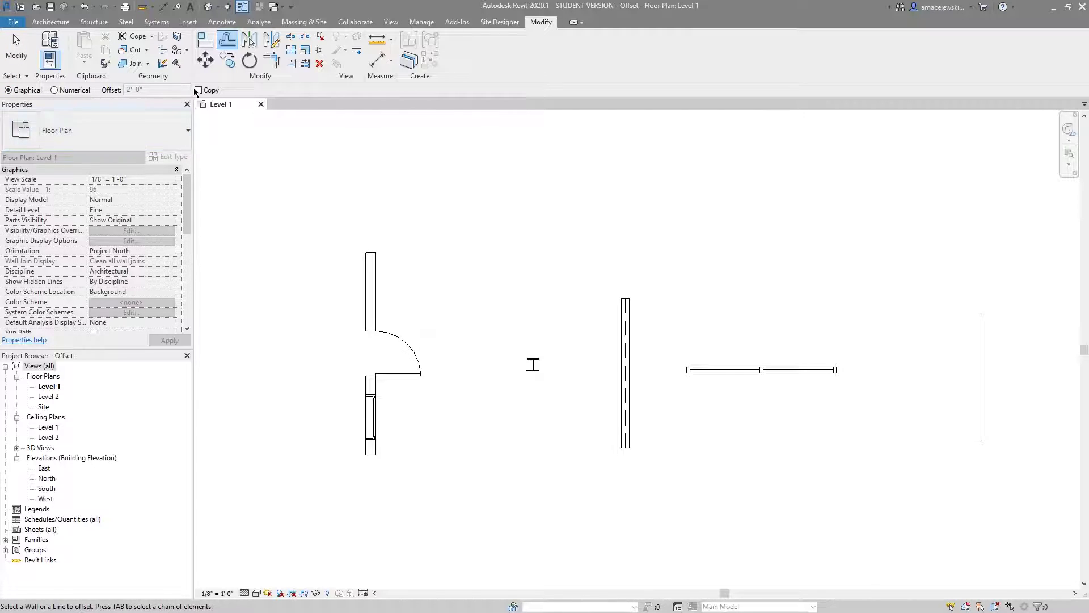
pyautogui.scroll(3, 452, 290)
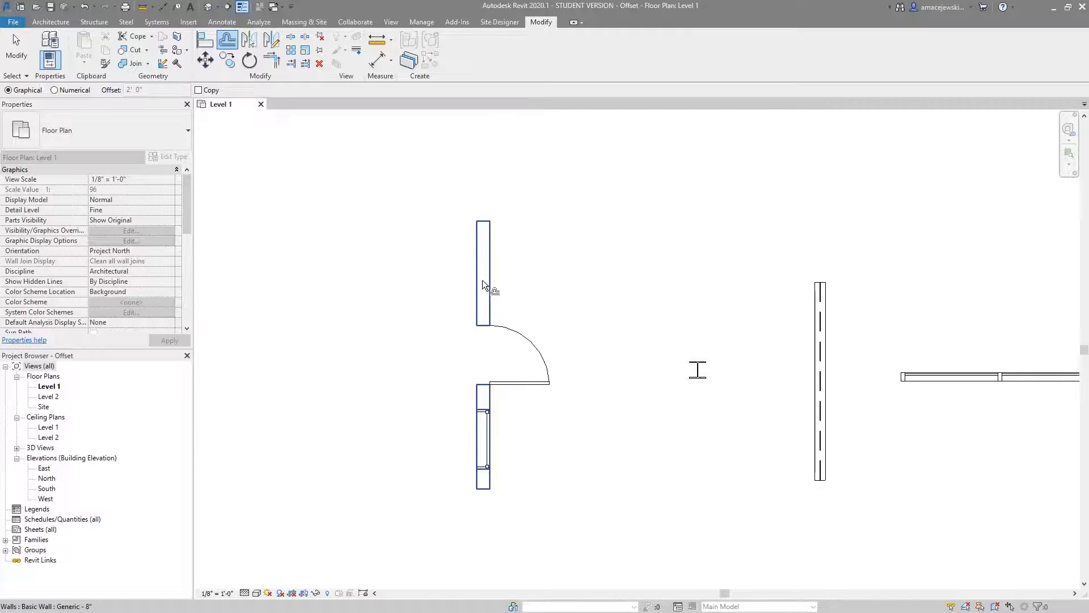
# Step: Pick the left wall, set a start point, and enter a 2' graphical offset
pyautogui.click(483, 281)
pyautogui.click(482, 281)
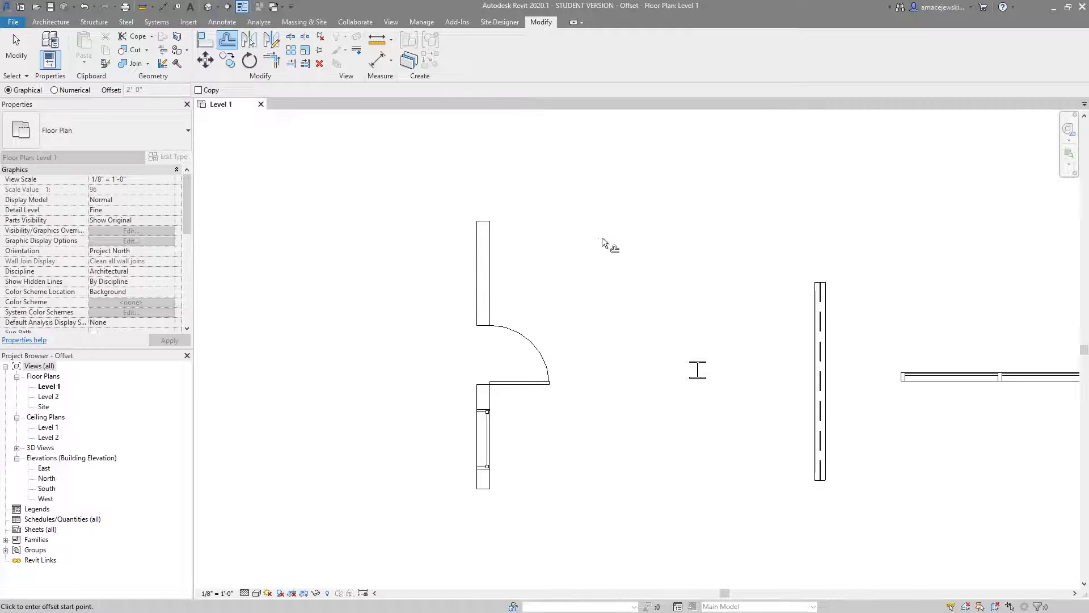
pyautogui.click(476, 264)
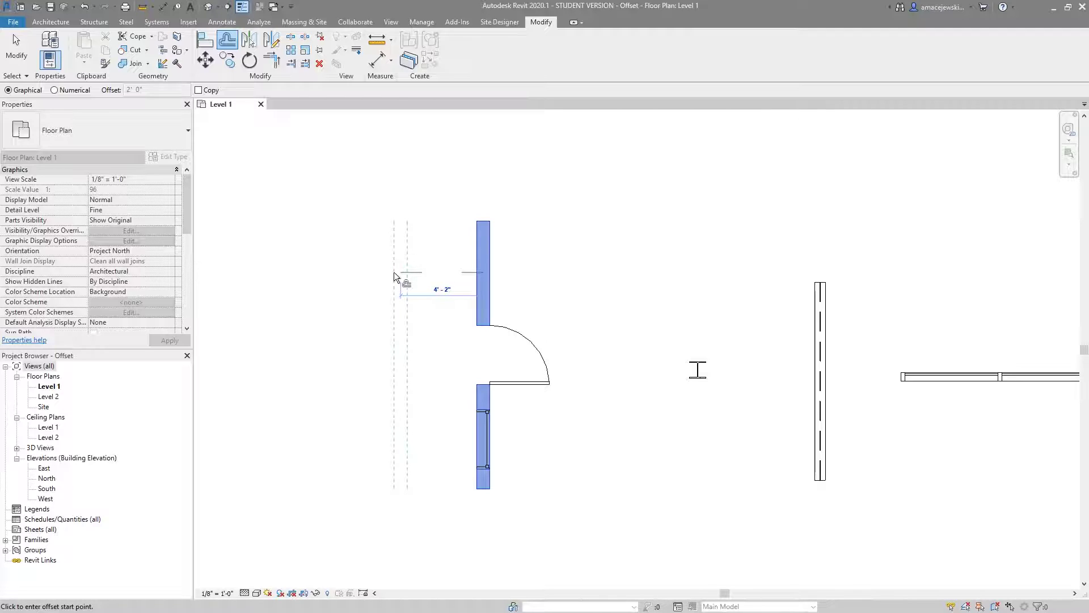
pyautogui.write('2')
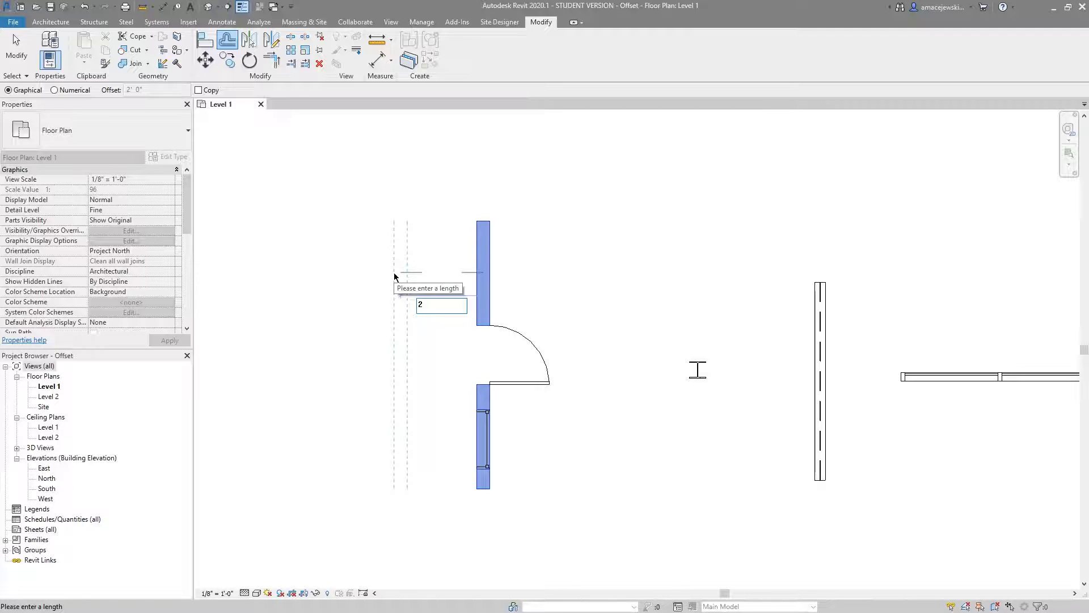
pyautogui.press('Return')
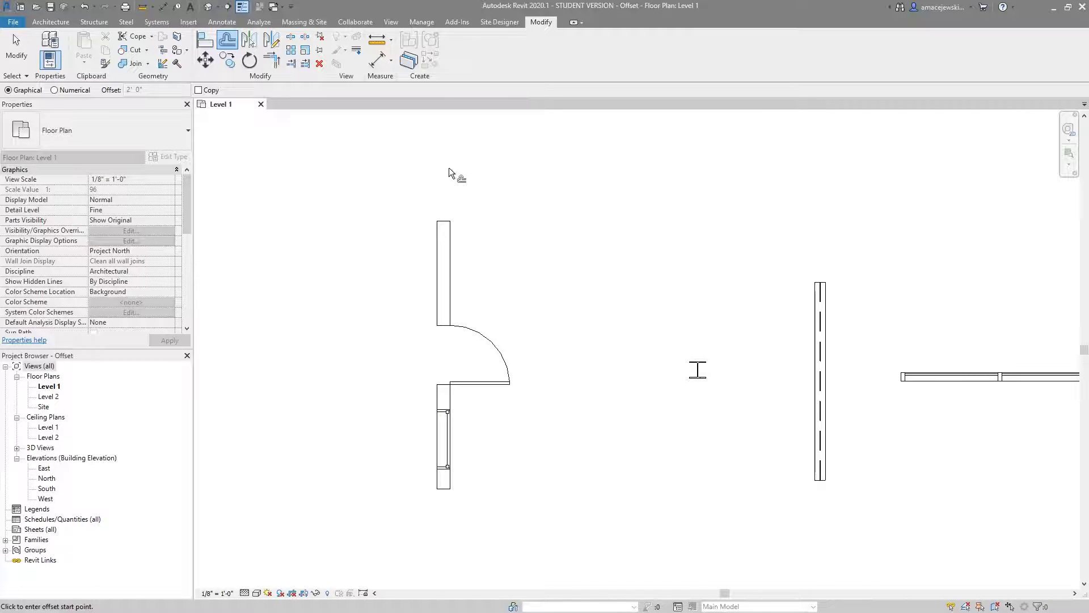
# Step: Graphically offset the wall right, then move it 6' 1 3/4" to the left
pyautogui.click(494, 154)
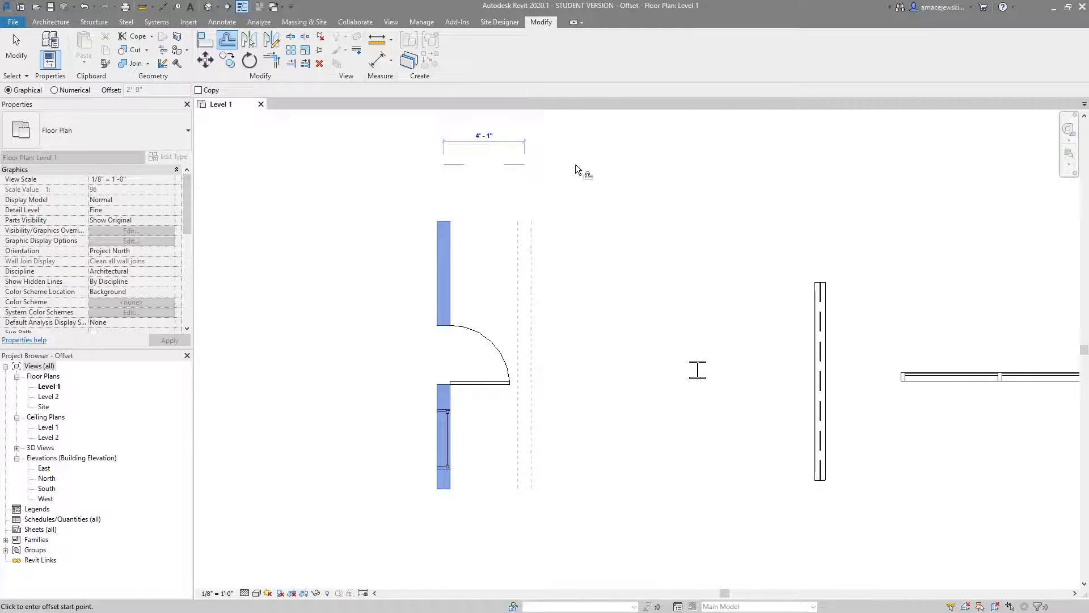
pyautogui.click(566, 163)
pyautogui.click(570, 170)
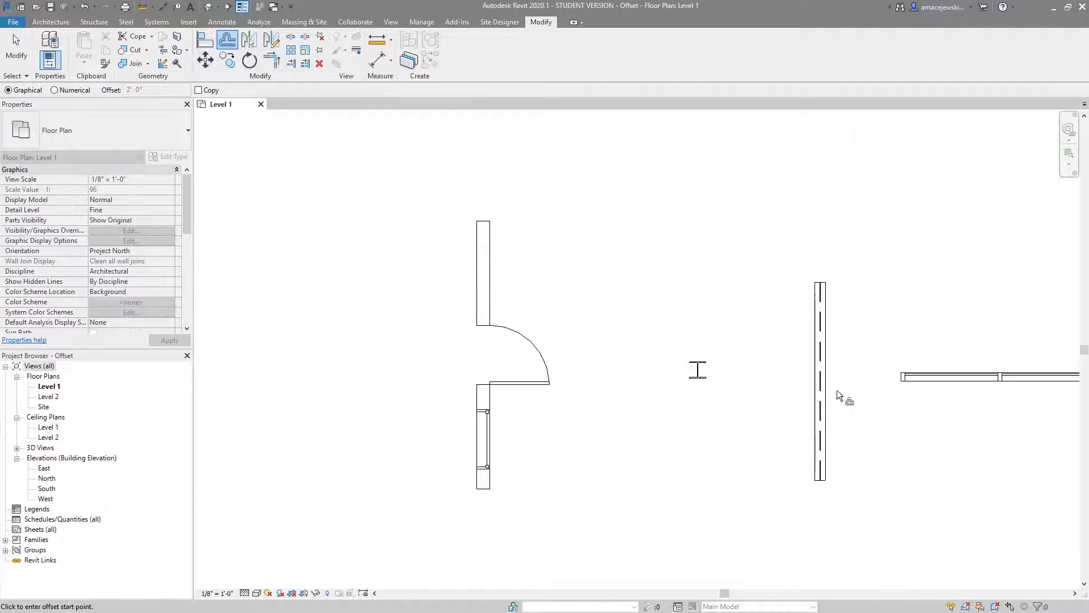
pyautogui.click(816, 384)
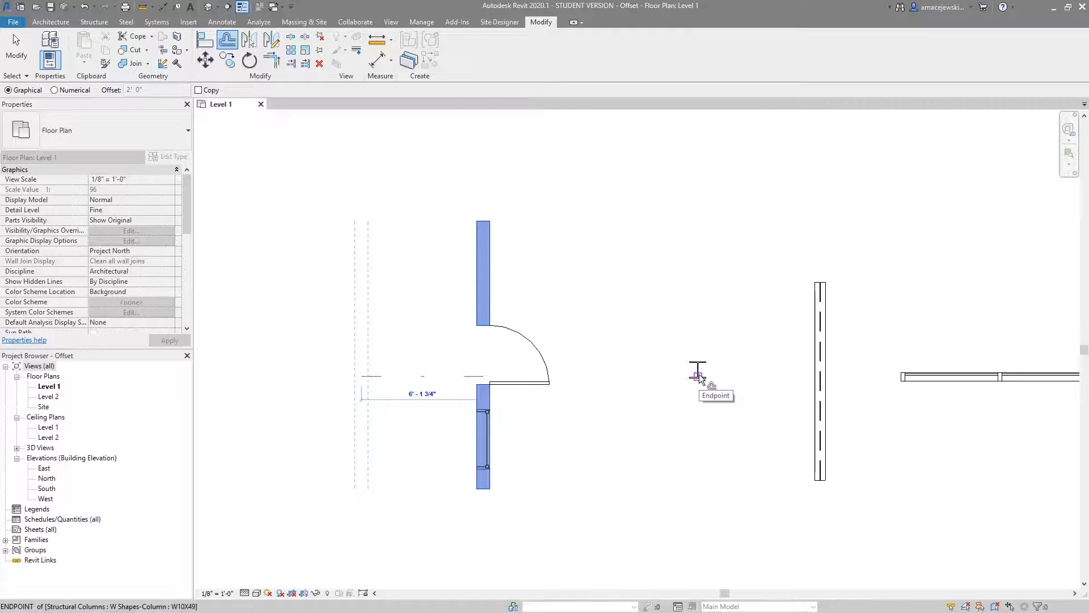
pyautogui.click(699, 374)
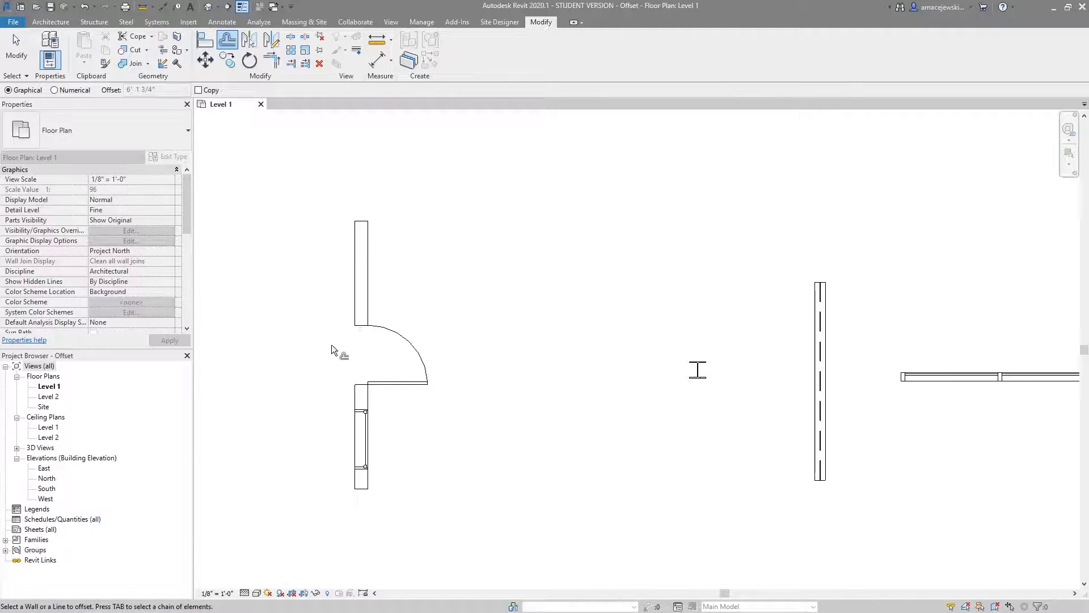
# Step: With Copy on, copy the wall and door 2' 9" right, then undo it
pyautogui.click(198, 91)
pyautogui.click(430, 254)
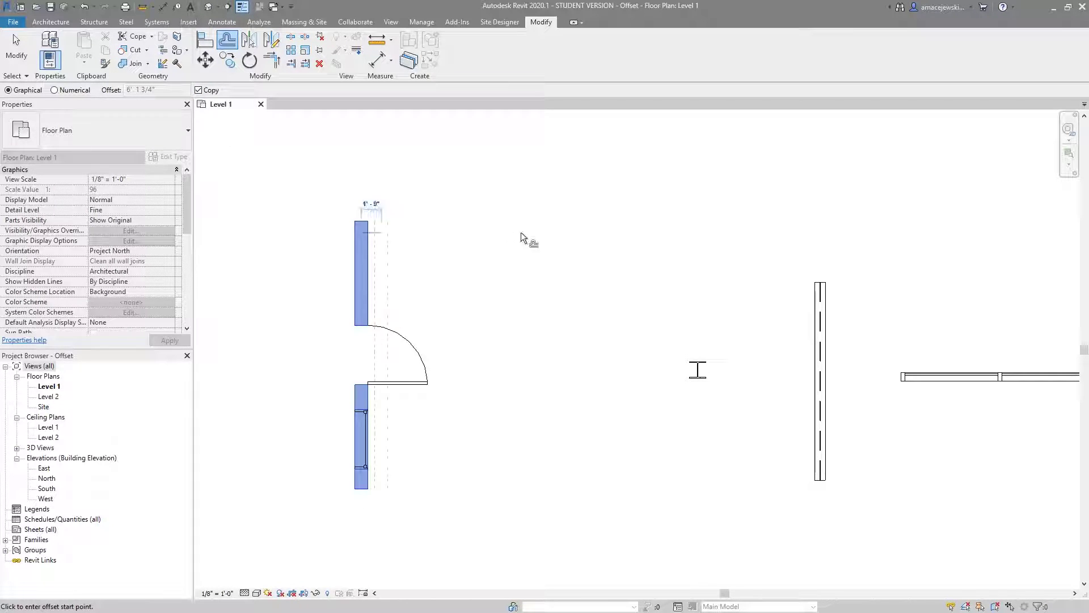
pyautogui.click(555, 236)
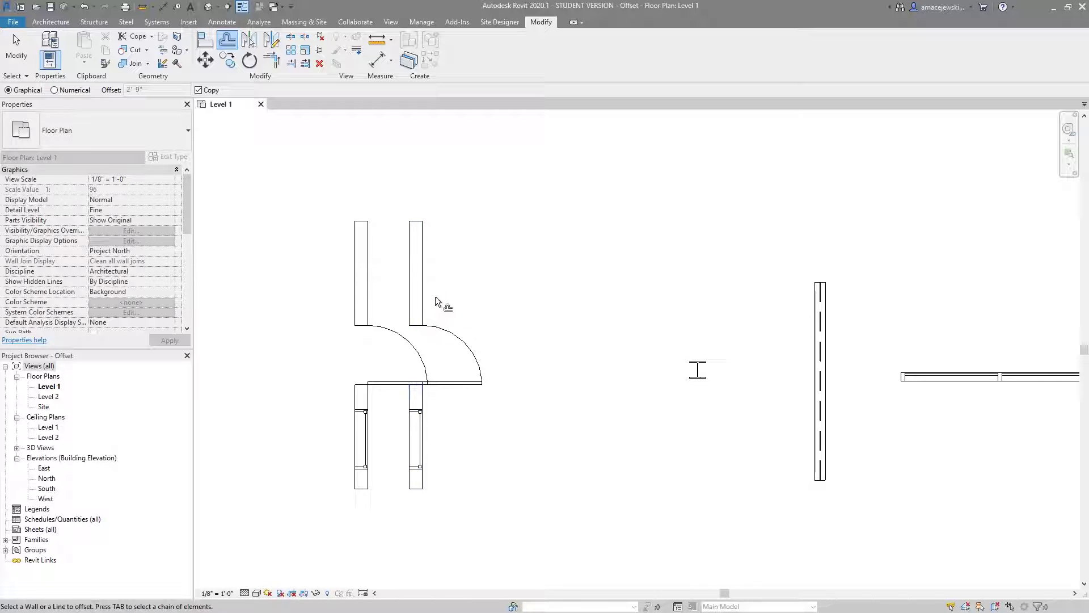
pyautogui.scroll(-2, 381, 309)
pyautogui.hotkey('ctrl', 'z')
pyautogui.scroll(2, 388, 324)
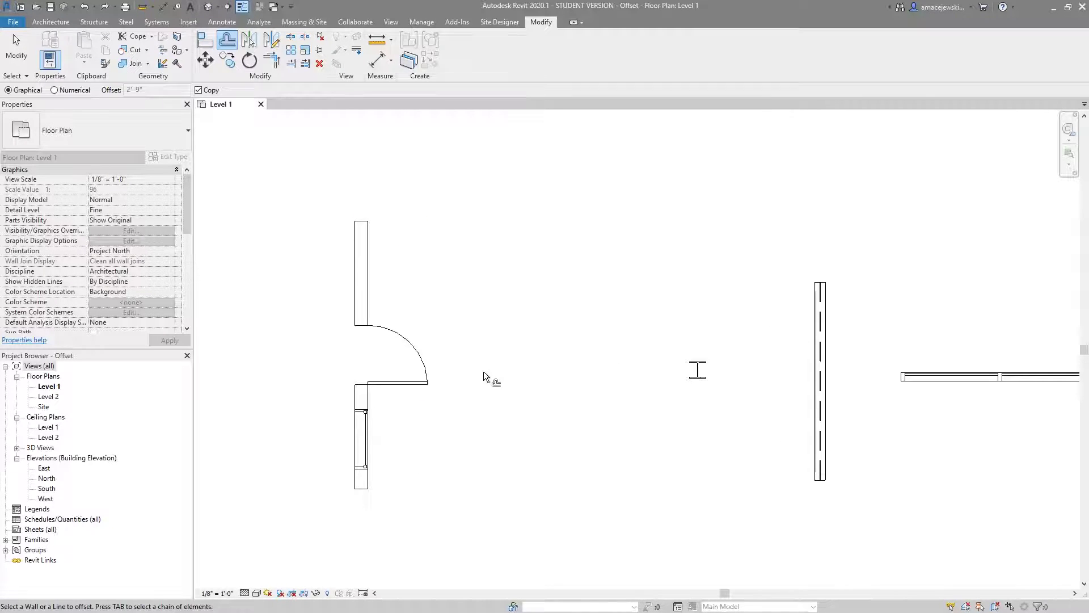
# Step: Switch Offset to Numerical with a 2' 0" distance
pyautogui.moveTo(494, 382); pyautogui.dragTo(452, 369, button='middle')
pyautogui.scroll(-1, 452, 369)
pyautogui.moveTo(516, 357); pyautogui.dragTo(489, 357, button='middle')
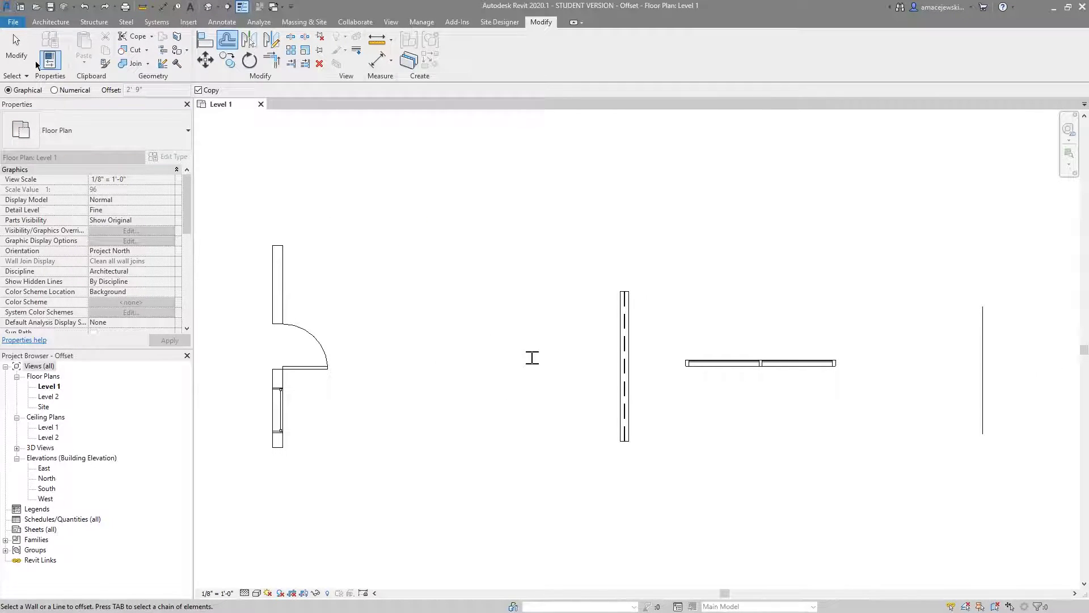
pyautogui.click(68, 90)
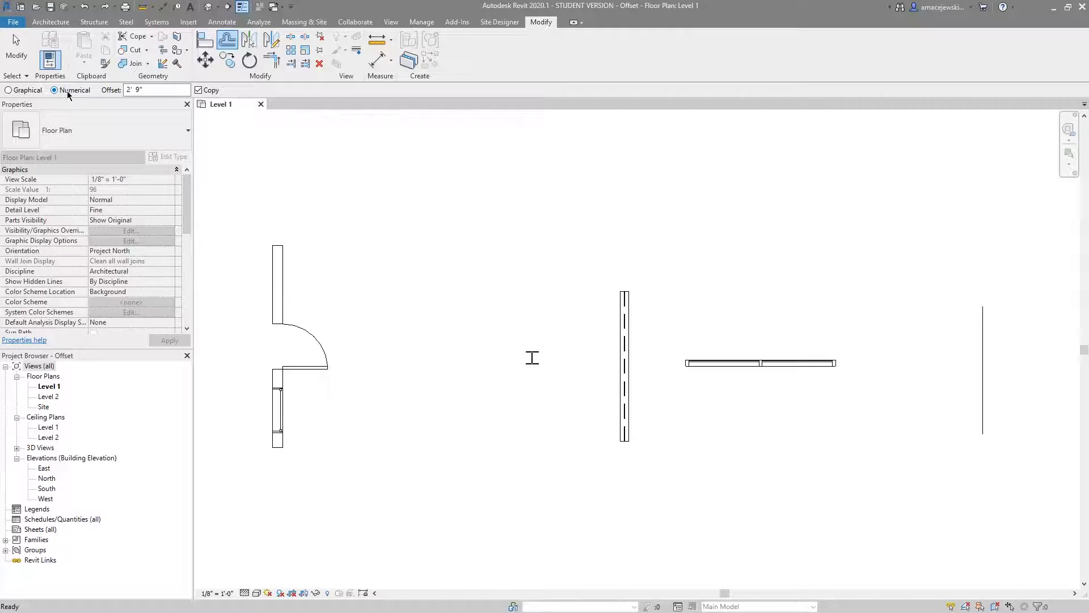
pyautogui.click(128, 90)
pyautogui.write('2')
pyautogui.press('Return')
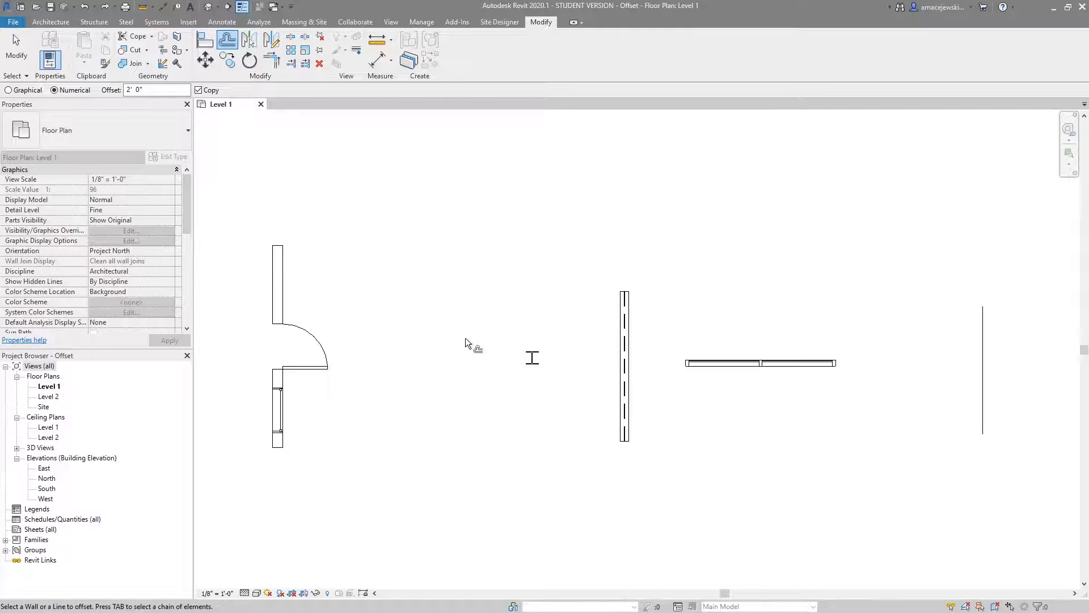
# Step: Make three 2' 0" offset copies of the beam, two left and one right
pyautogui.moveTo(527, 276); pyautogui.dragTo(501, 266, button='middle')
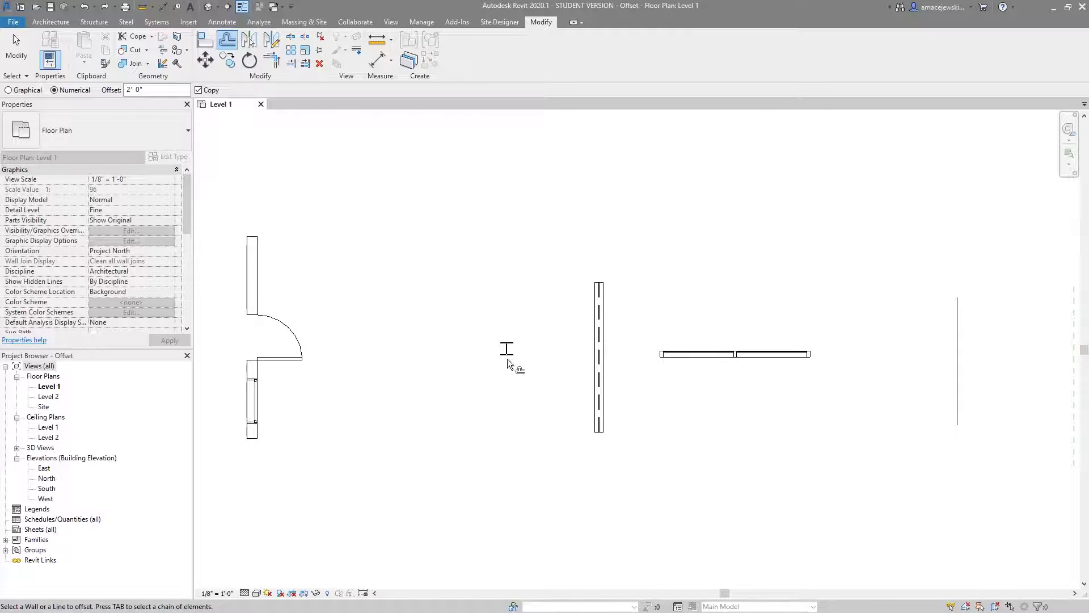
pyautogui.moveTo(480, 322); pyautogui.dragTo(424, 303, button='middle')
pyautogui.moveTo(584, 323); pyautogui.dragTo(546, 319, button='middle')
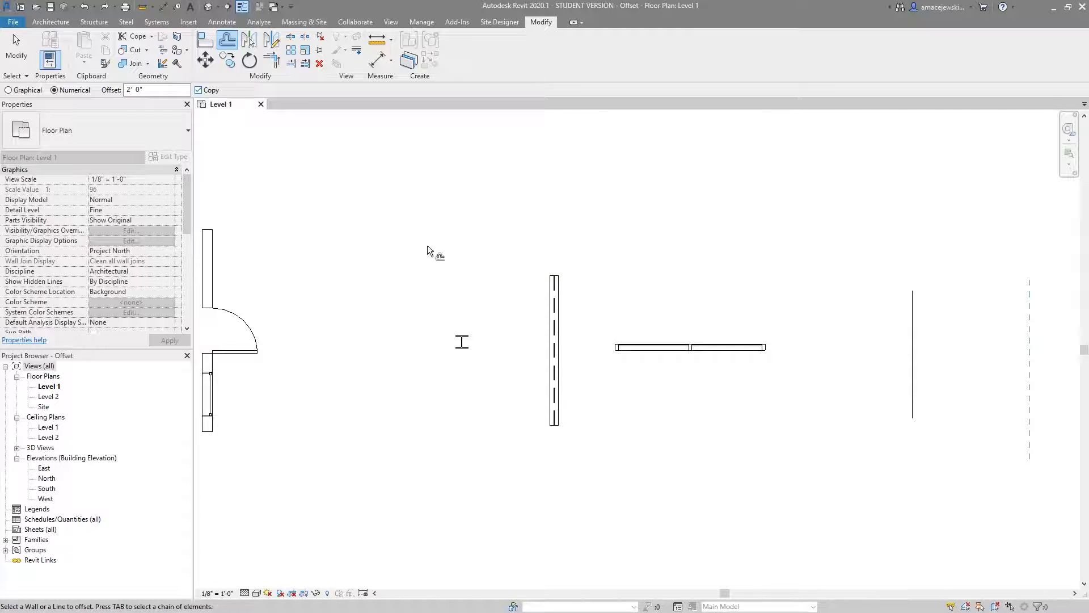
pyautogui.click(551, 335)
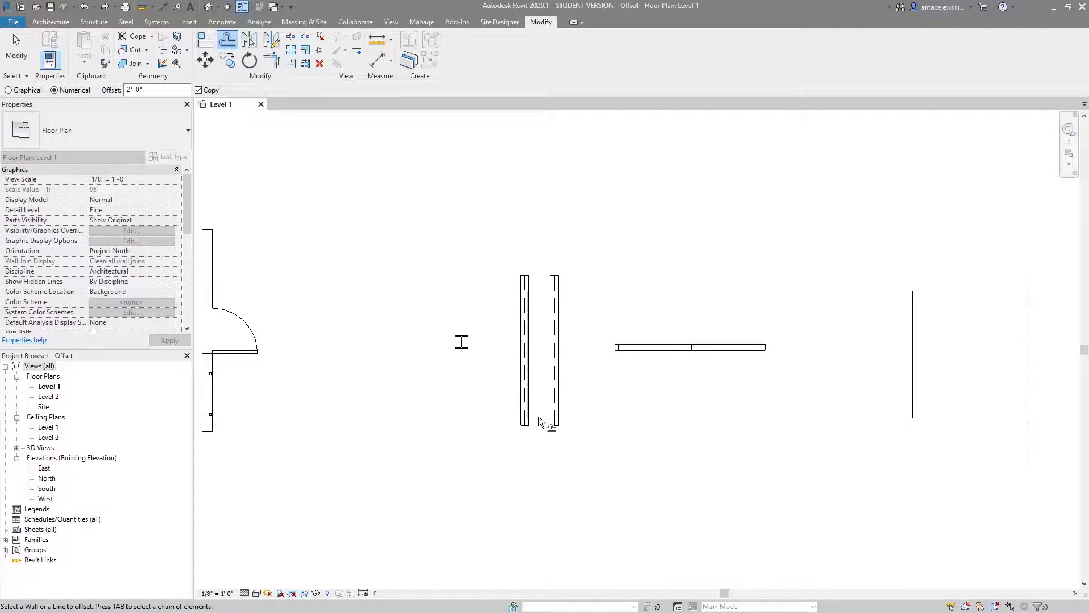
pyautogui.click(523, 348)
pyautogui.click(560, 373)
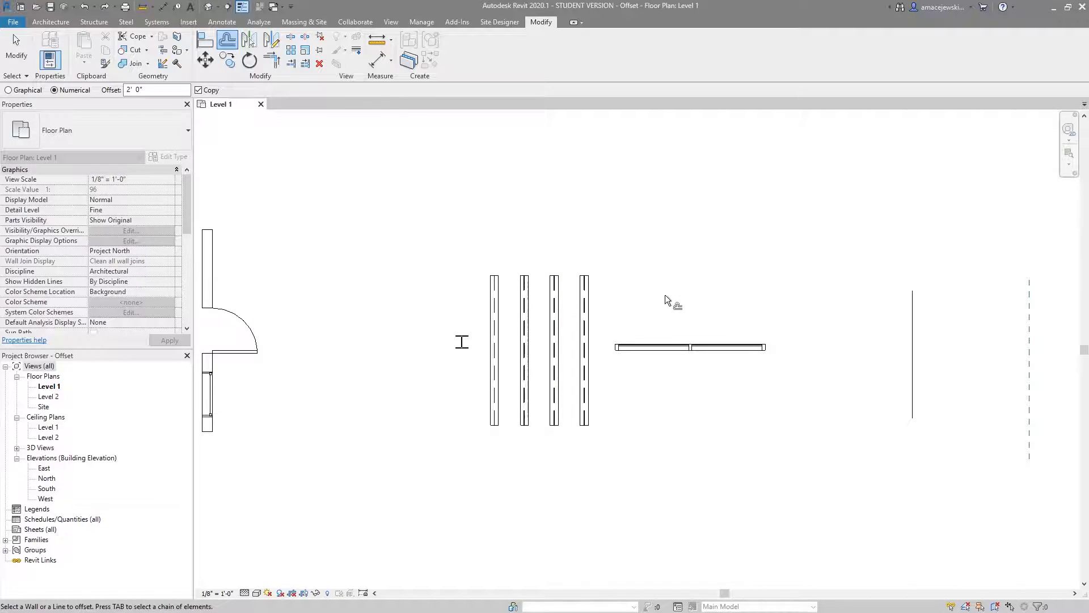
pyautogui.moveTo(468, 359); pyautogui.dragTo(519, 357, button='middle')
pyautogui.press('Escape')
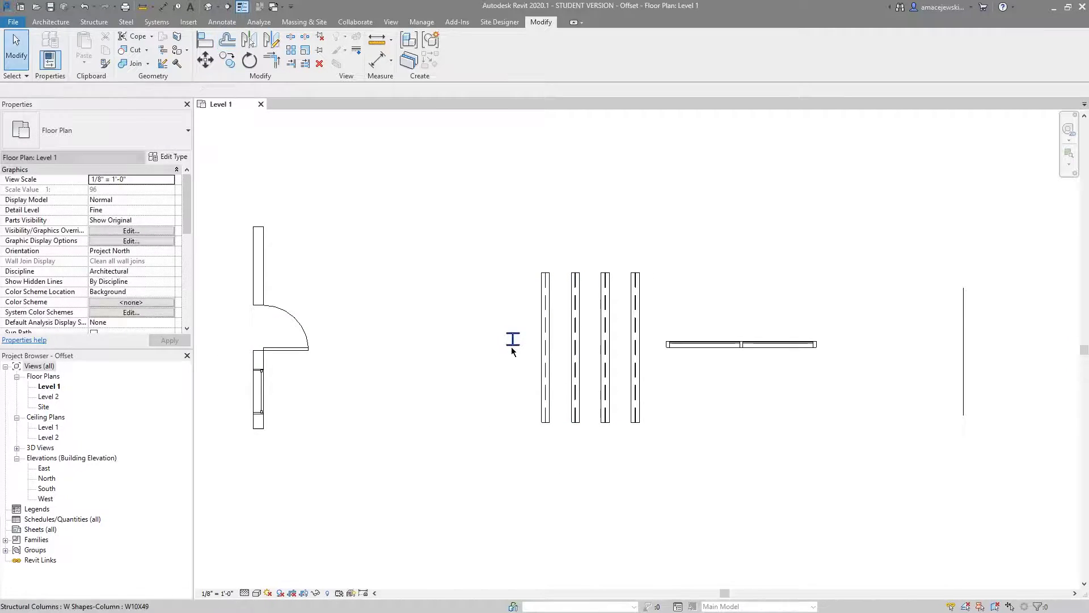
# Step: Drag the W10X49 column to the left
pyautogui.click(512, 341)
pyautogui.moveTo(512, 341); pyautogui.dragTo(418, 341)
pyautogui.moveTo(420, 318); pyautogui.dragTo(494, 318, button='middle')
# Step: Choose the Desk 60" x 30" component type, then exit component placement
pyautogui.click(449, 267)
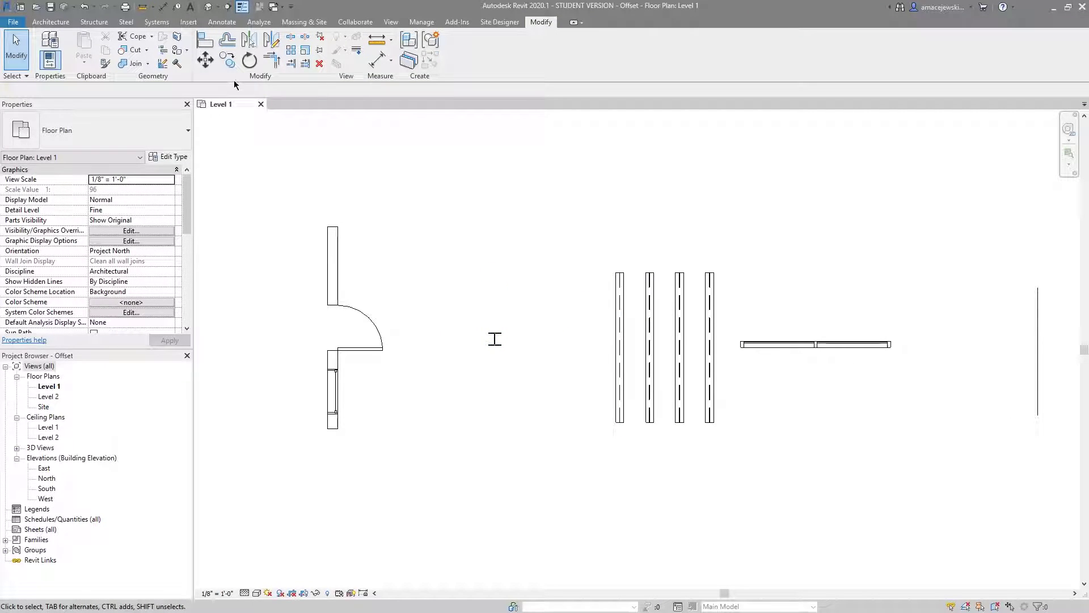
pyautogui.click(51, 22)
pyautogui.click(135, 43)
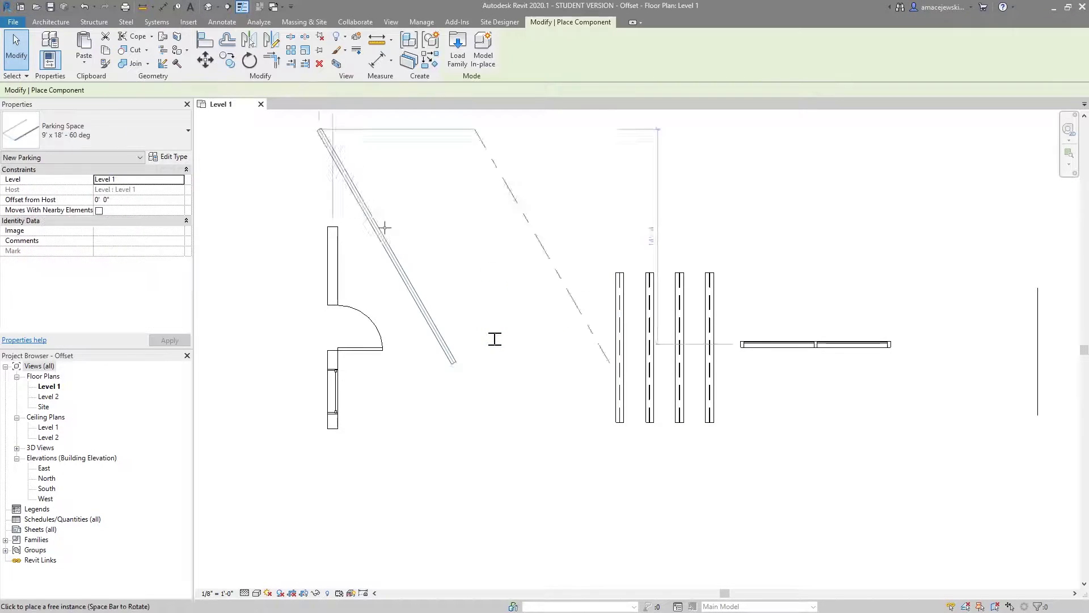
pyautogui.click(94, 131)
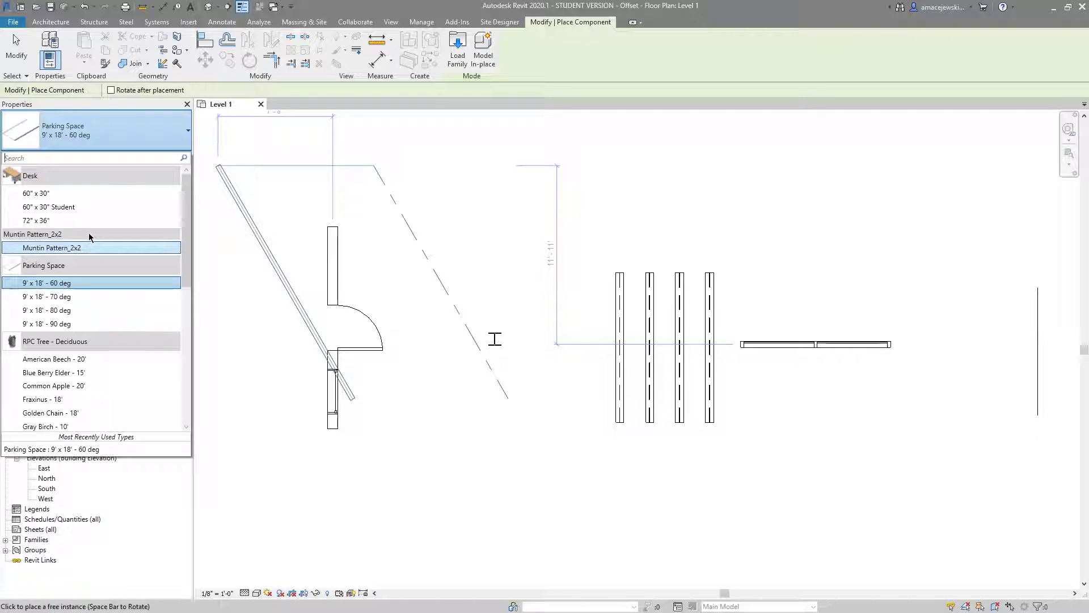
pyautogui.click(36, 193)
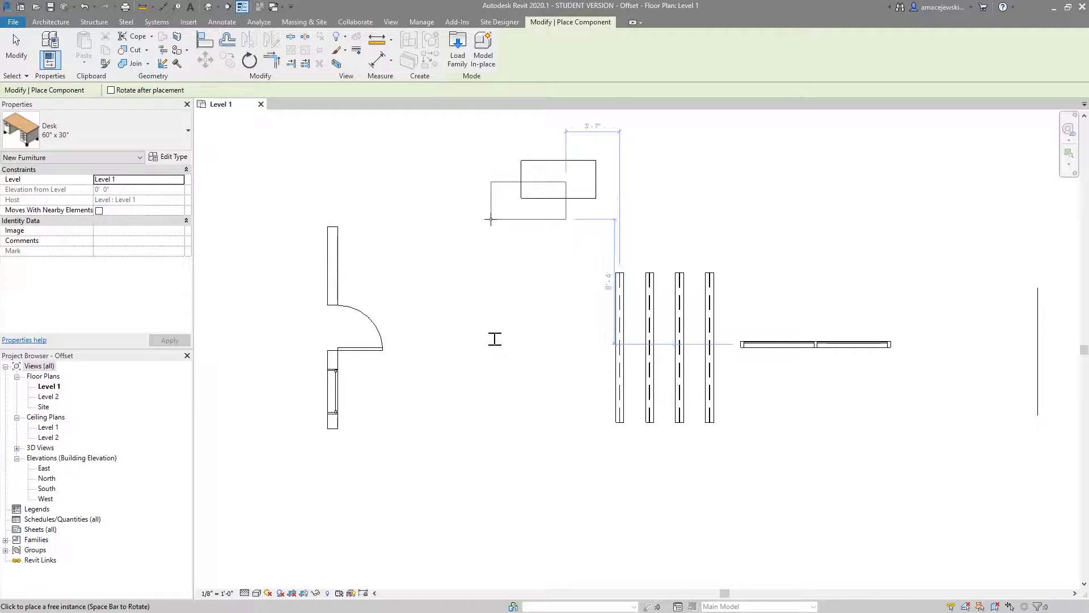
pyautogui.press('Escape')
# Step: Start and cancel Offset with OF, then select and clear the curtain wall
pyautogui.press('o')
pyautogui.press('f')
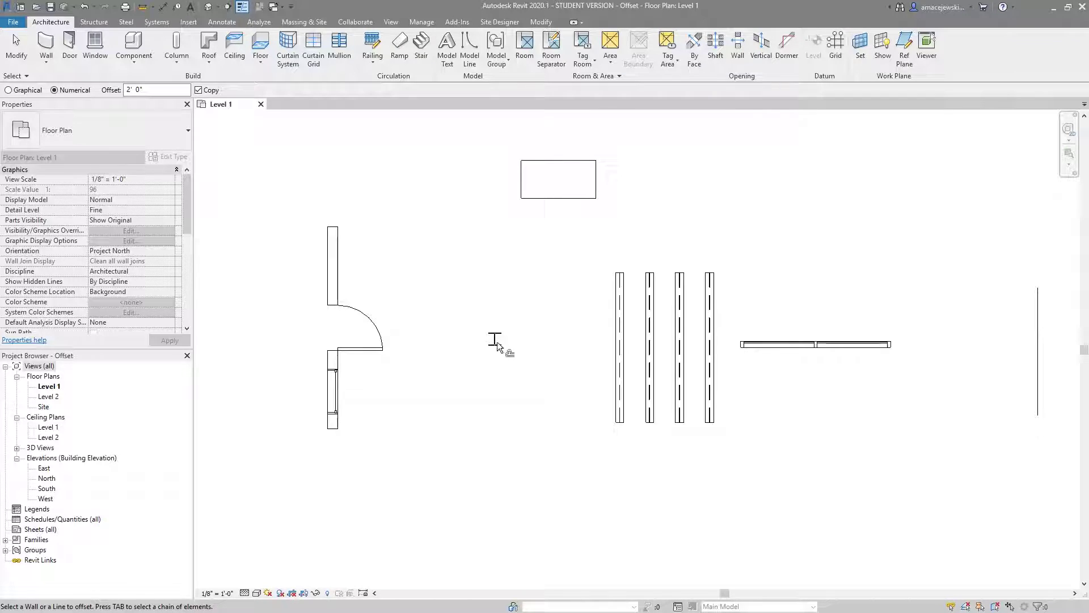
pyautogui.press('Escape')
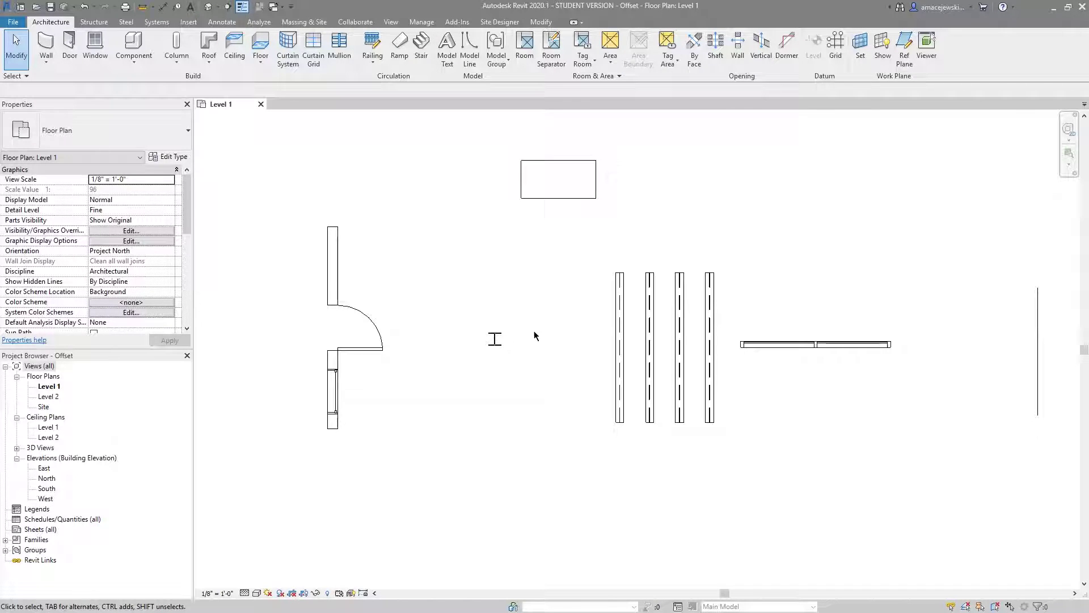
pyautogui.moveTo(617, 319); pyautogui.dragTo(512, 315, button='middle')
pyautogui.moveTo(737, 343); pyautogui.dragTo(658, 368, button='middle')
pyautogui.click(658, 369)
pyautogui.moveTo(641, 411); pyautogui.dragTo(598, 408, button='middle')
pyautogui.click(725, 311)
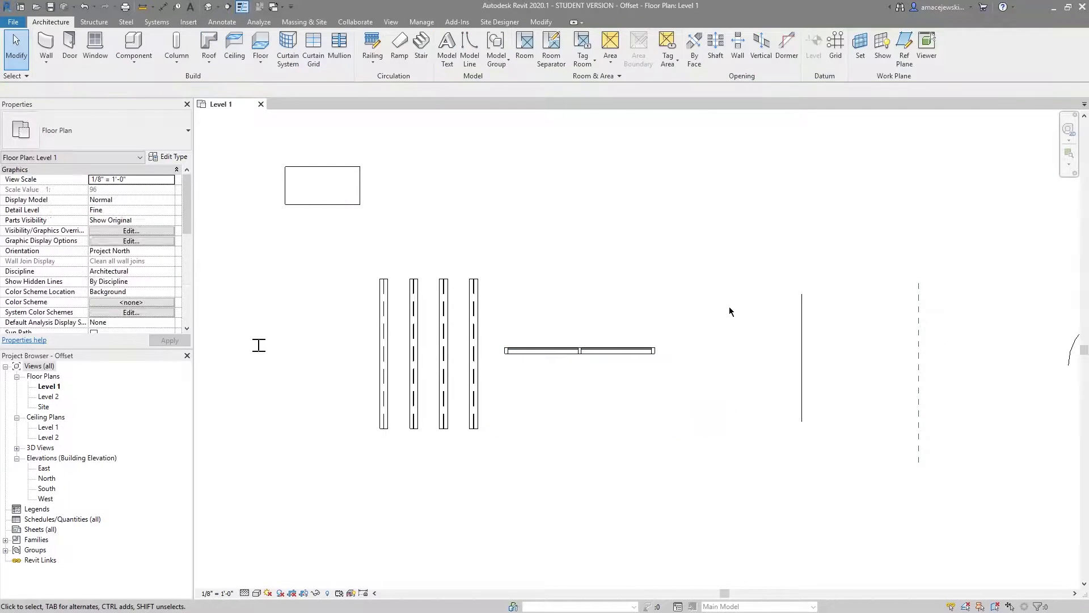
pyautogui.moveTo(410, 275); pyautogui.dragTo(597, 322, button='middle')
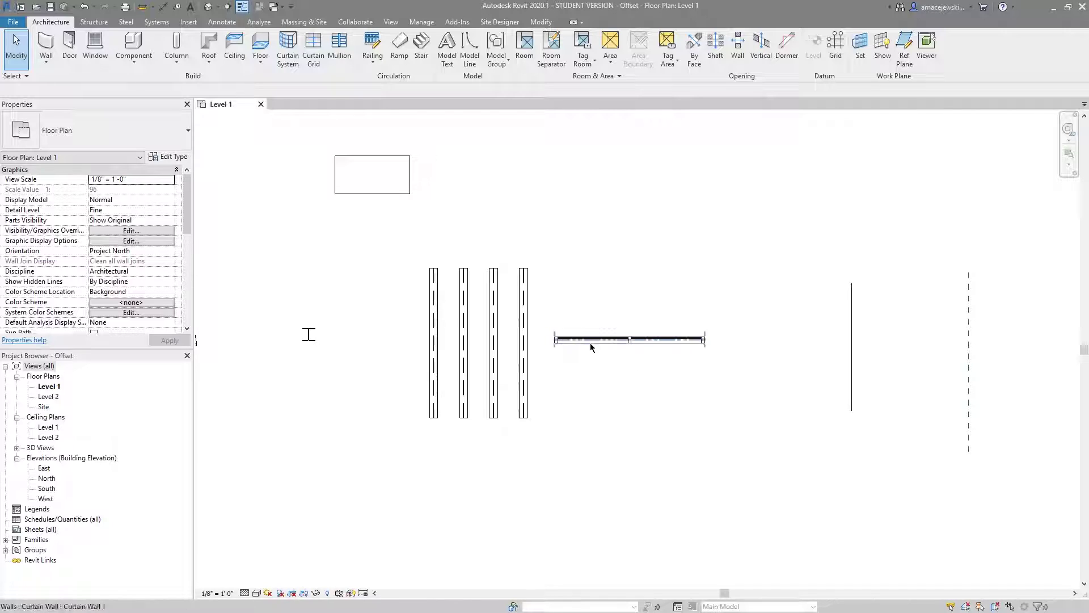
# Step: Offset-copy the curtain wall 2' 0" to its upper and lower sides
pyautogui.click(540, 22)
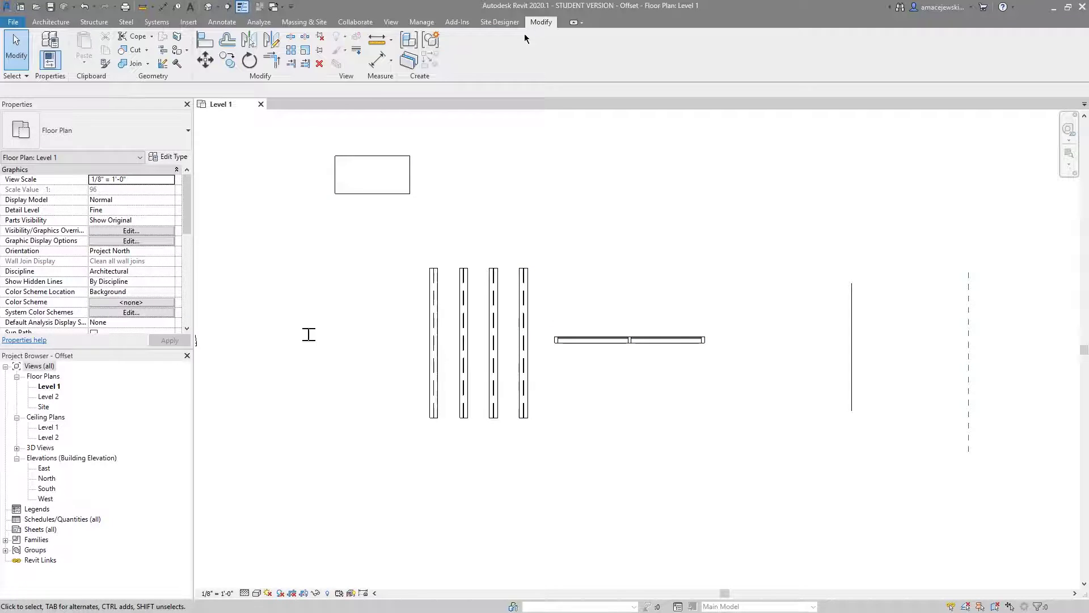
pyautogui.click(227, 40)
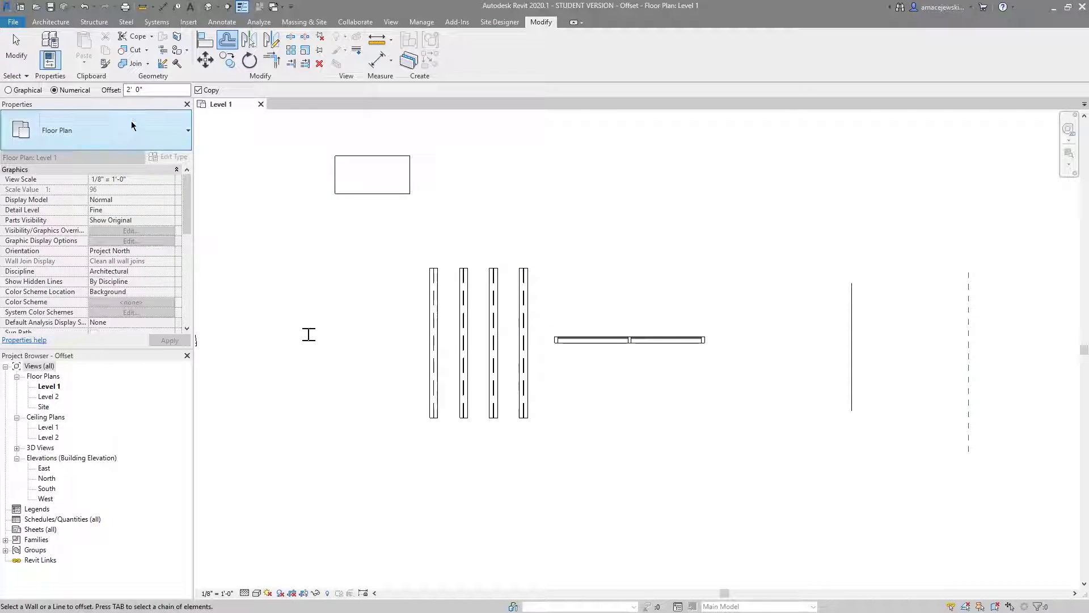
pyautogui.scroll(2, 645, 341)
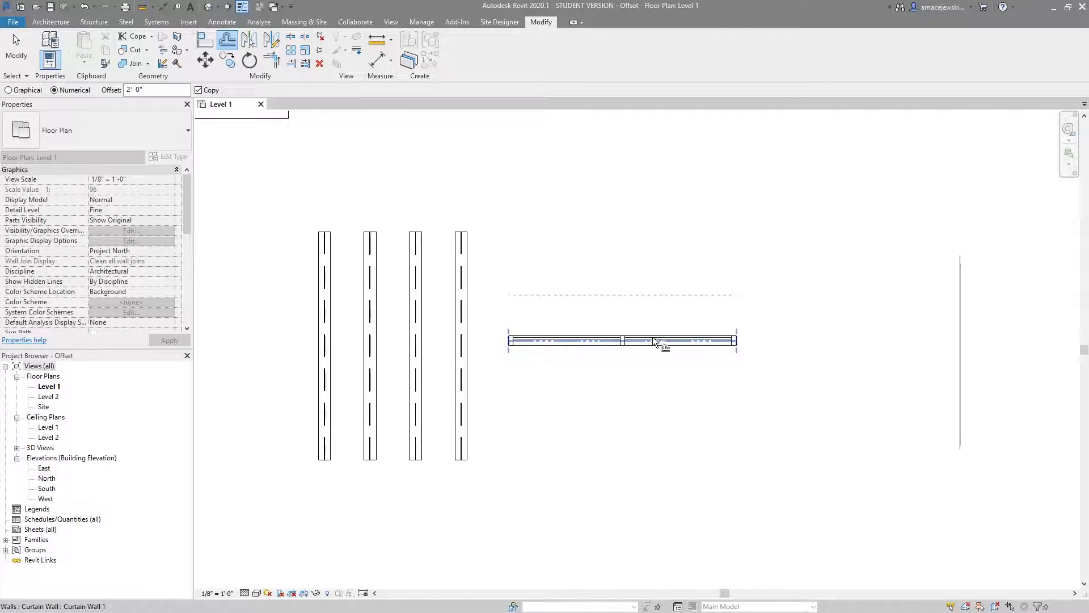
pyautogui.click(684, 338)
pyautogui.click(686, 340)
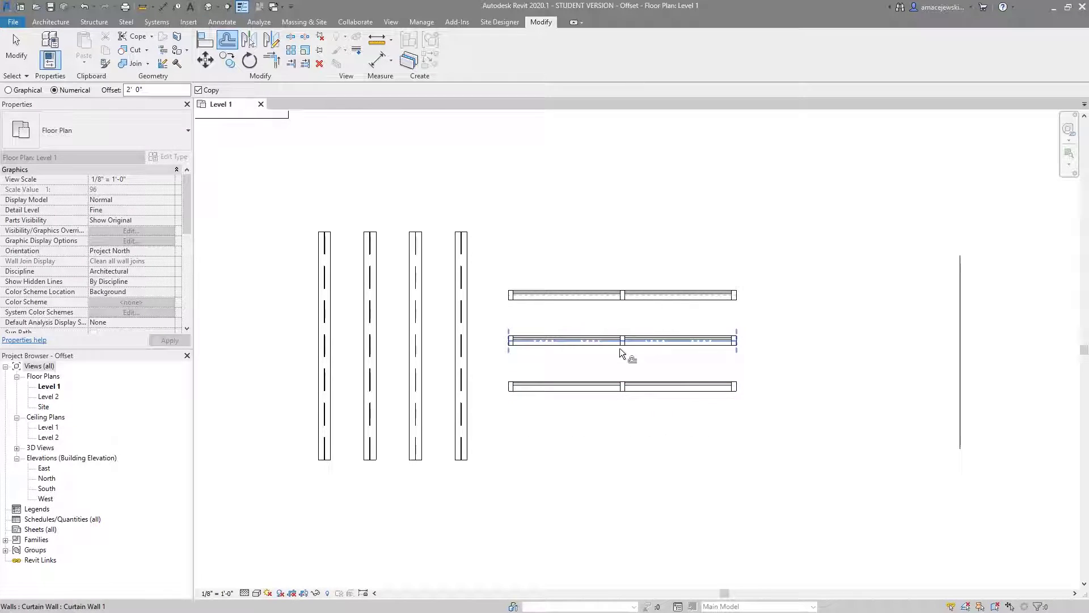
pyautogui.scroll(-2, 630, 338)
pyautogui.scroll(2, 590, 343)
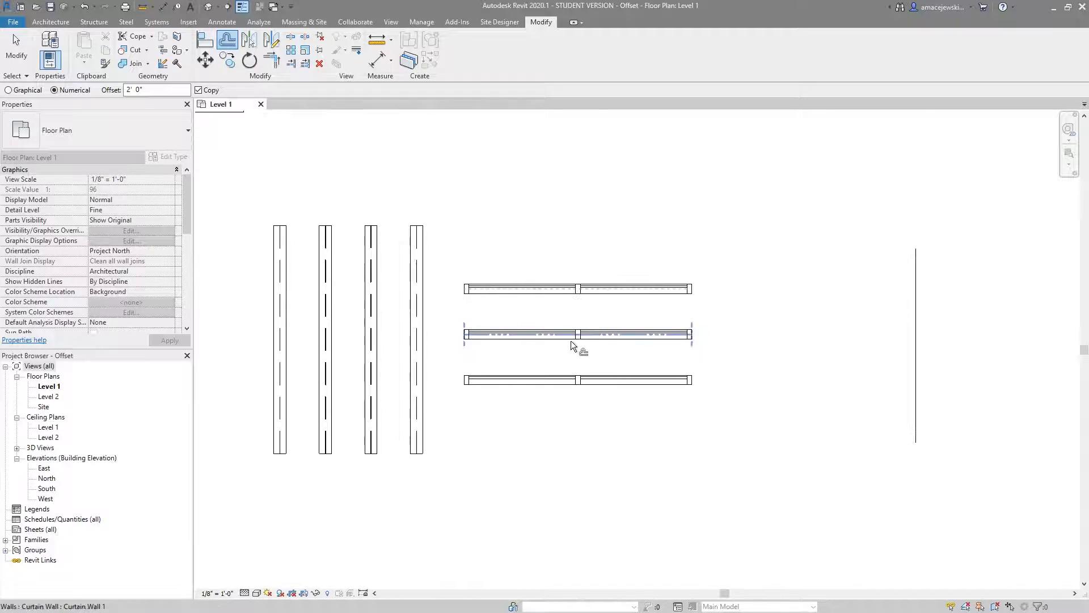
pyautogui.scroll(-1, 715, 321)
pyautogui.moveTo(714, 321); pyautogui.dragTo(597, 332, button='middle')
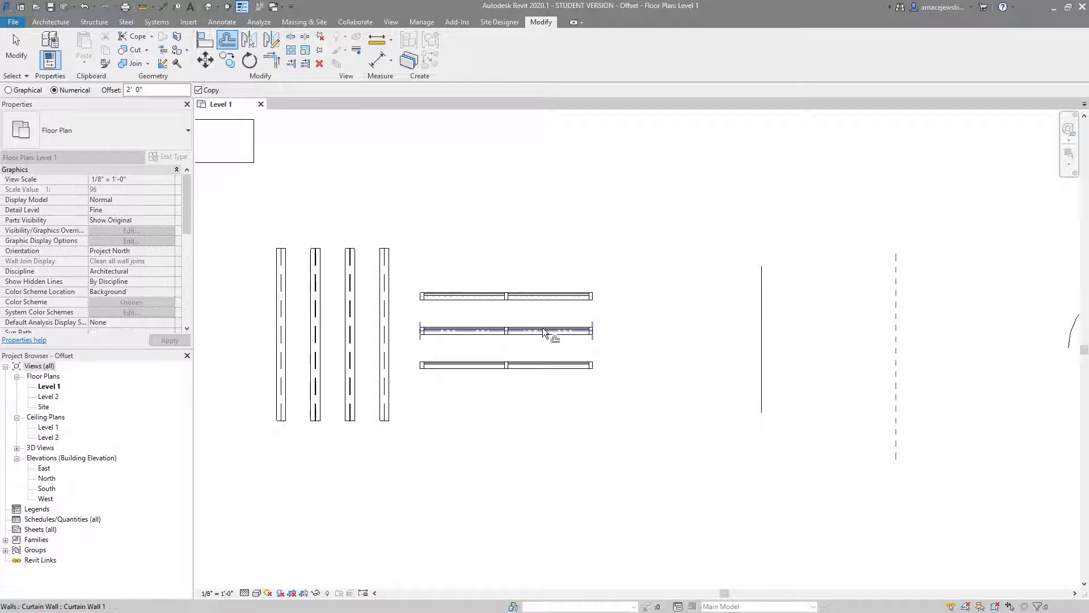
# Step: Copy the vertical detail line 2' to its right and 2' to its left
pyautogui.scroll(-1, 385, 329)
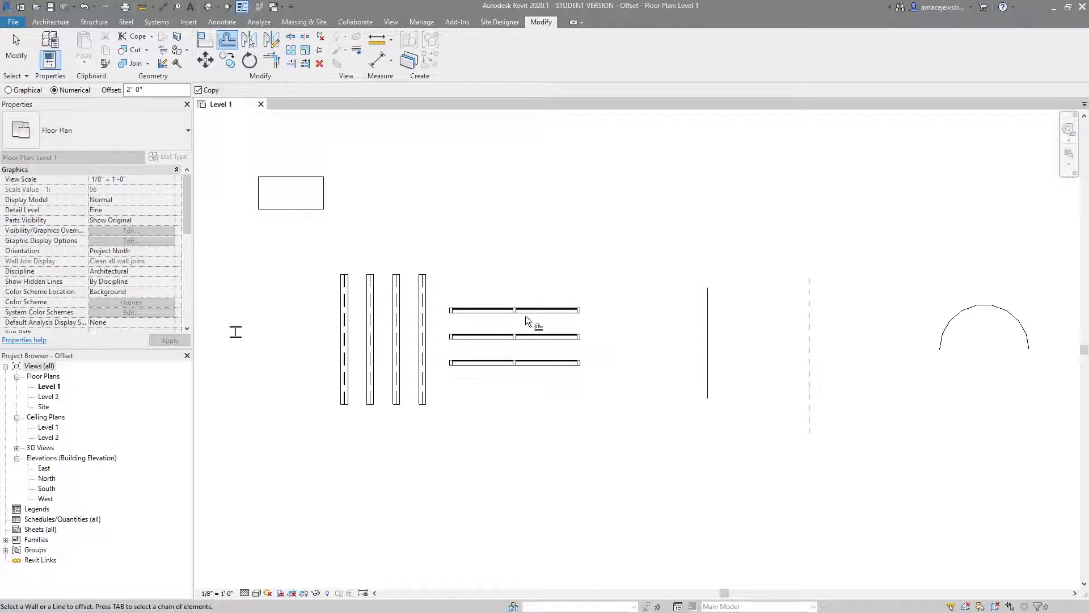
pyautogui.click(710, 358)
pyautogui.click(703, 363)
# Step: With Copy off, move the left vertical detail line 2' further left
pyautogui.click(198, 89)
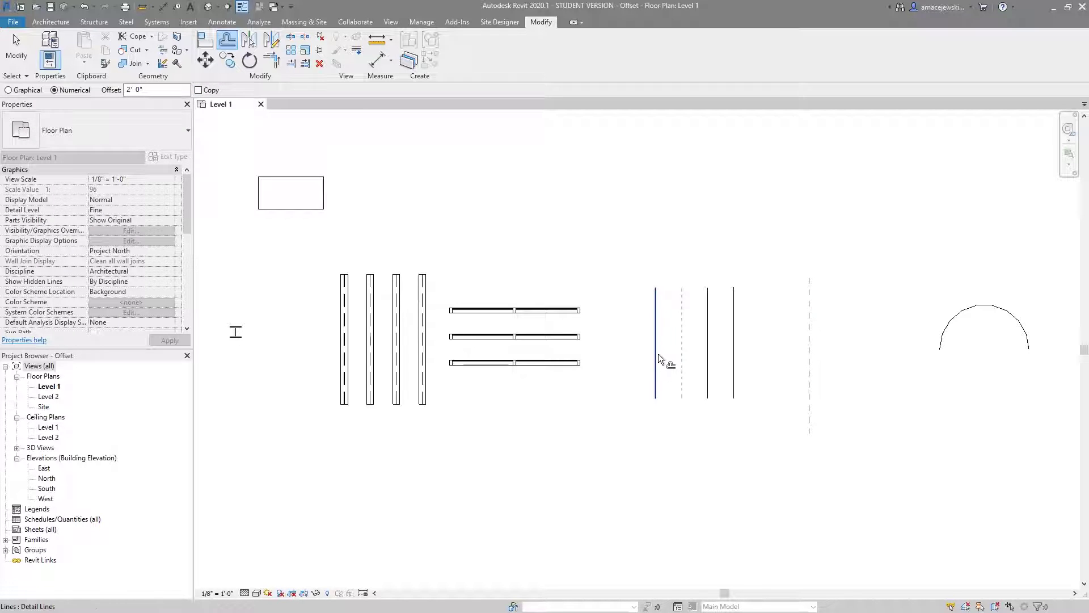
pyautogui.click(676, 366)
pyautogui.moveTo(664, 372); pyautogui.dragTo(603, 369, button='middle')
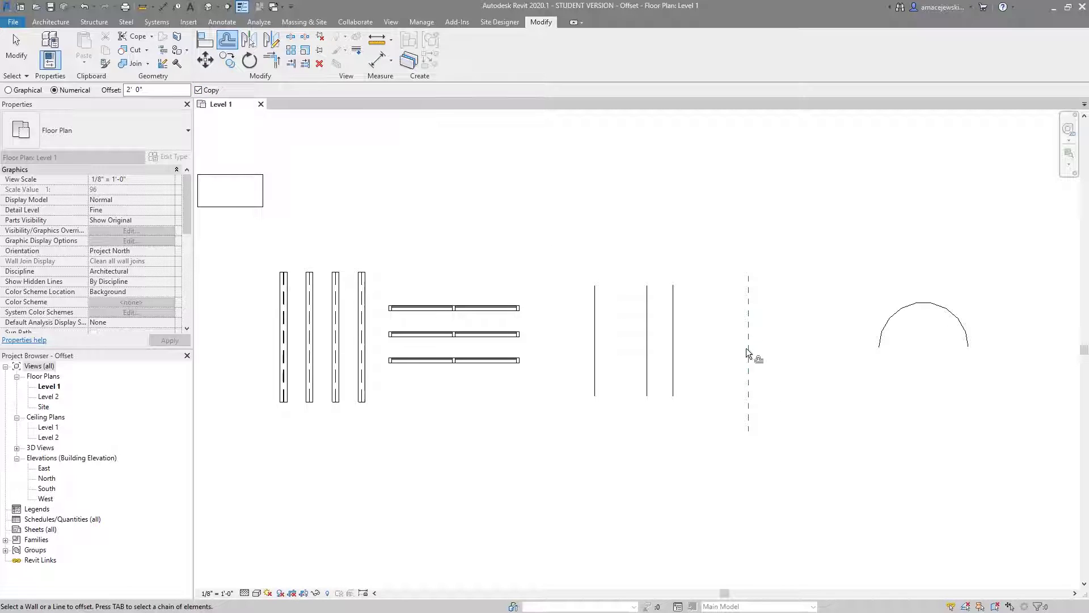
pyautogui.moveTo(751, 366); pyautogui.dragTo(684, 366, button='middle')
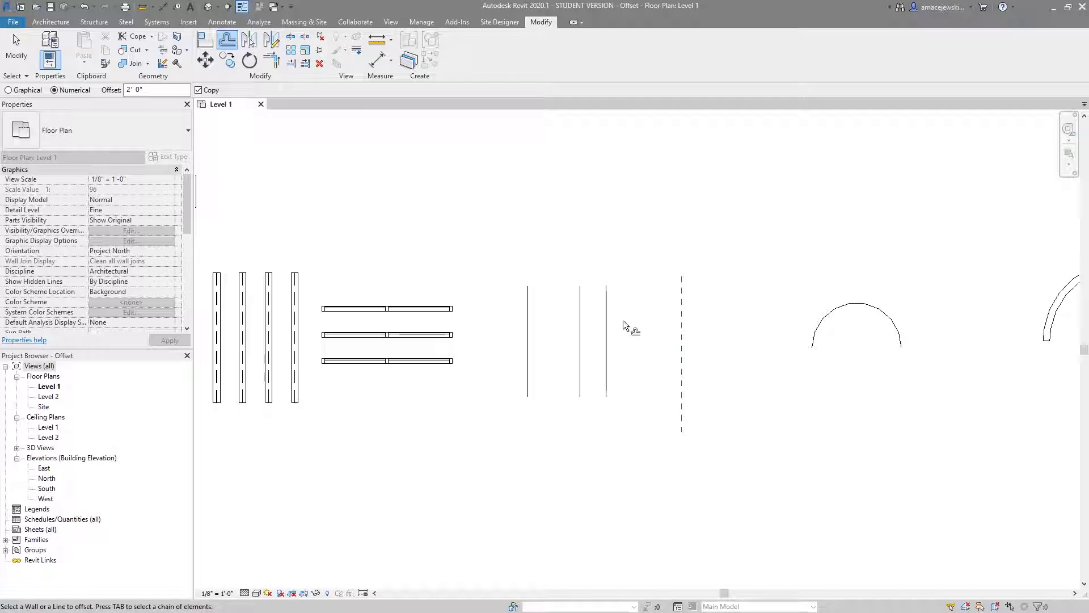
pyautogui.click(198, 90)
# Step: With Copy off, shift the small detail arc inward and outward by the 2' 0" offset
pyautogui.scroll(-2, 681, 357)
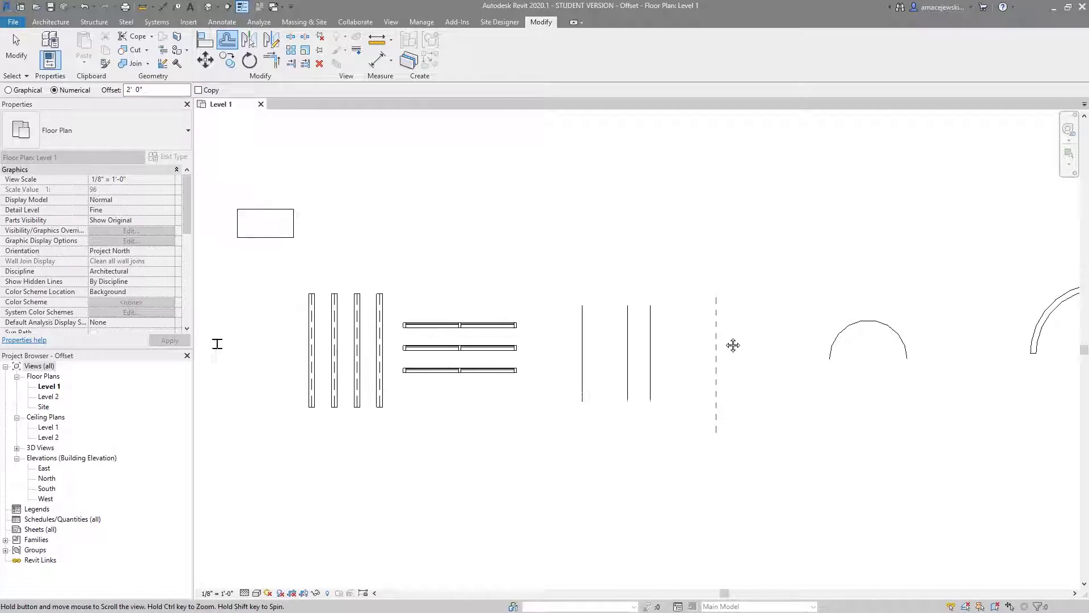
pyautogui.scroll(-1, 737, 344)
pyautogui.scroll(2, 806, 317)
pyautogui.scroll(1, 626, 339)
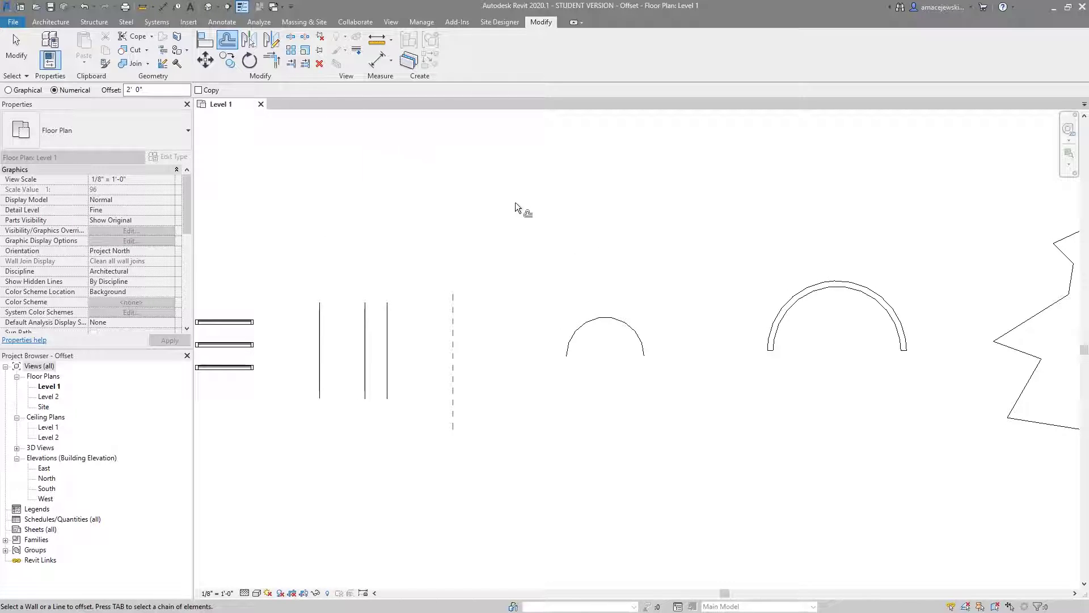
pyautogui.moveTo(573, 267); pyautogui.dragTo(529, 272, button='middle')
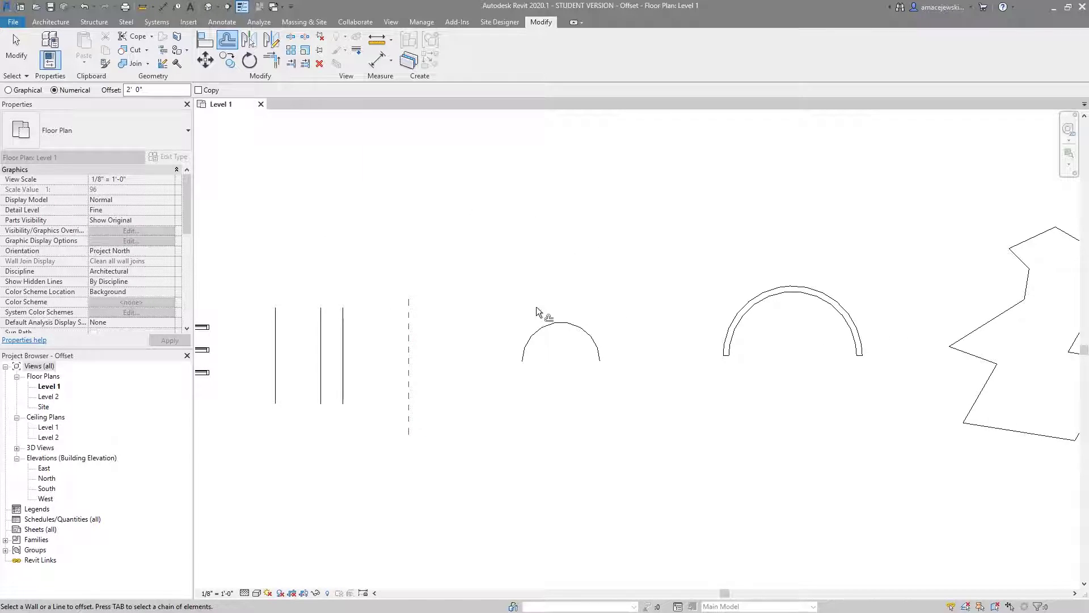
pyautogui.click(596, 347)
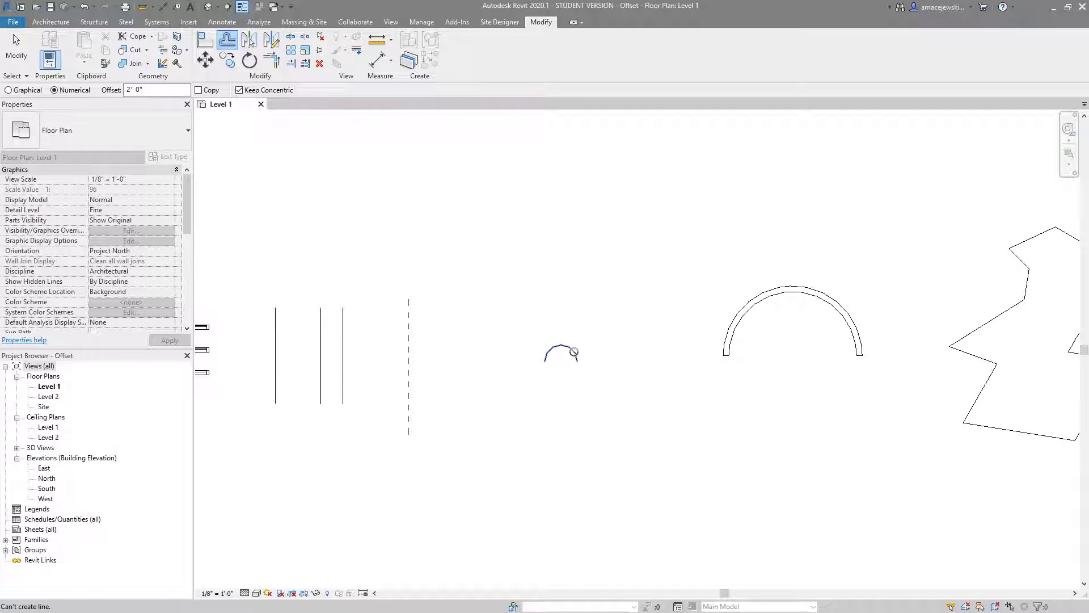
pyautogui.scroll(1, 578, 348)
pyautogui.click(573, 349)
pyautogui.click(603, 340)
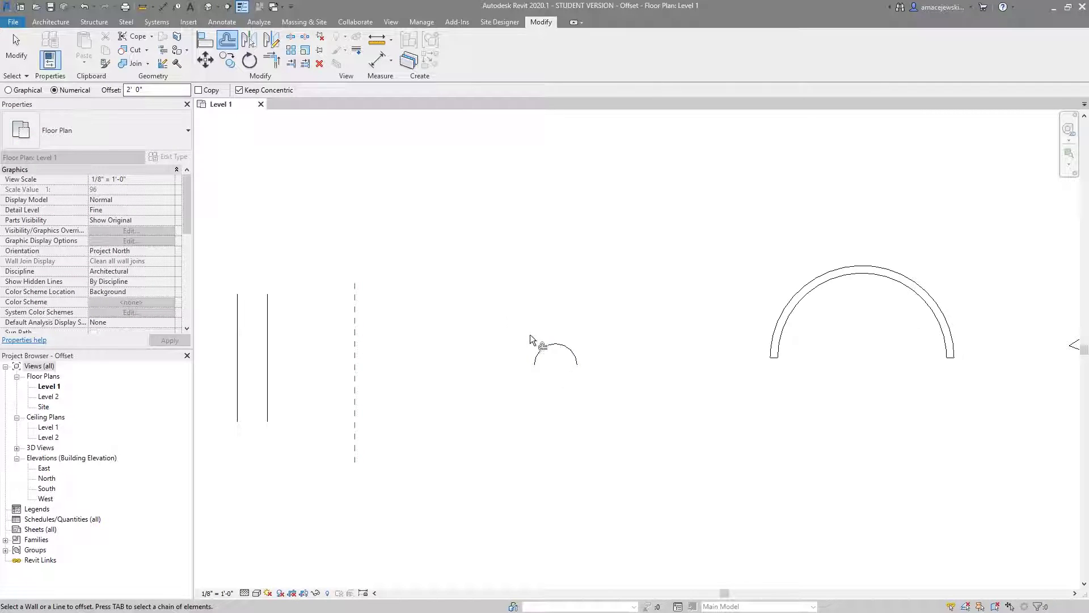
pyautogui.scroll(1, 563, 349)
pyautogui.scroll(1, 563, 346)
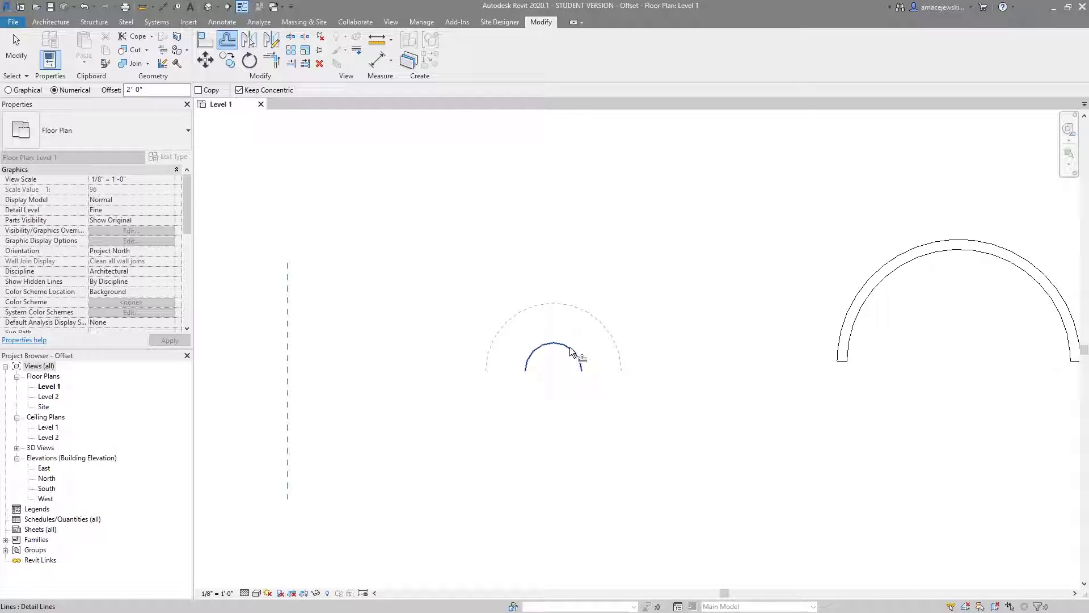
pyautogui.click(570, 346)
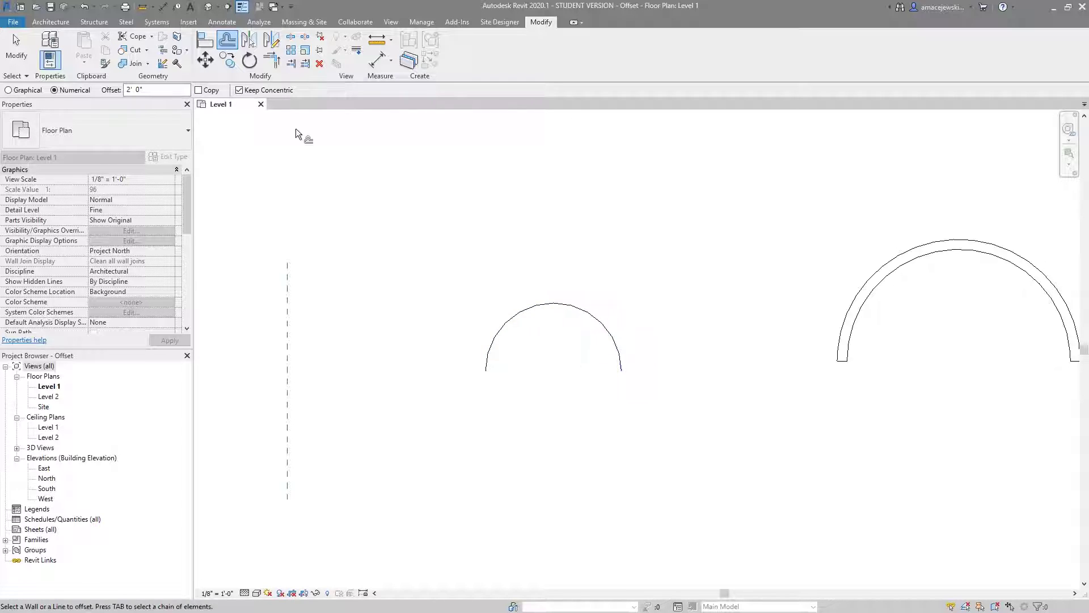
# Step: Turn on Copy and add a concentric copy 2' 0" outside the small arc
pyautogui.click(211, 92)
pyautogui.click(594, 315)
pyautogui.scroll(-2, 607, 298)
pyautogui.hscroll(5, 579, 284)
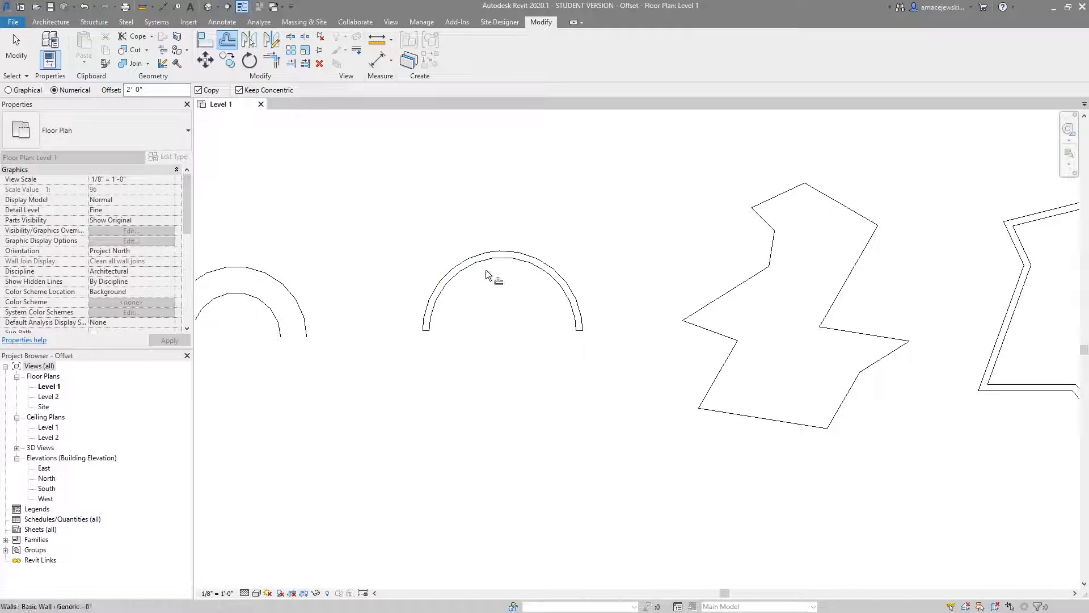
pyautogui.hscroll(-3, 425, 275)
# Step: Add concentric 2' 0" copies of the arc wall, including a smaller one inside the innermost wall
pyautogui.click(535, 287)
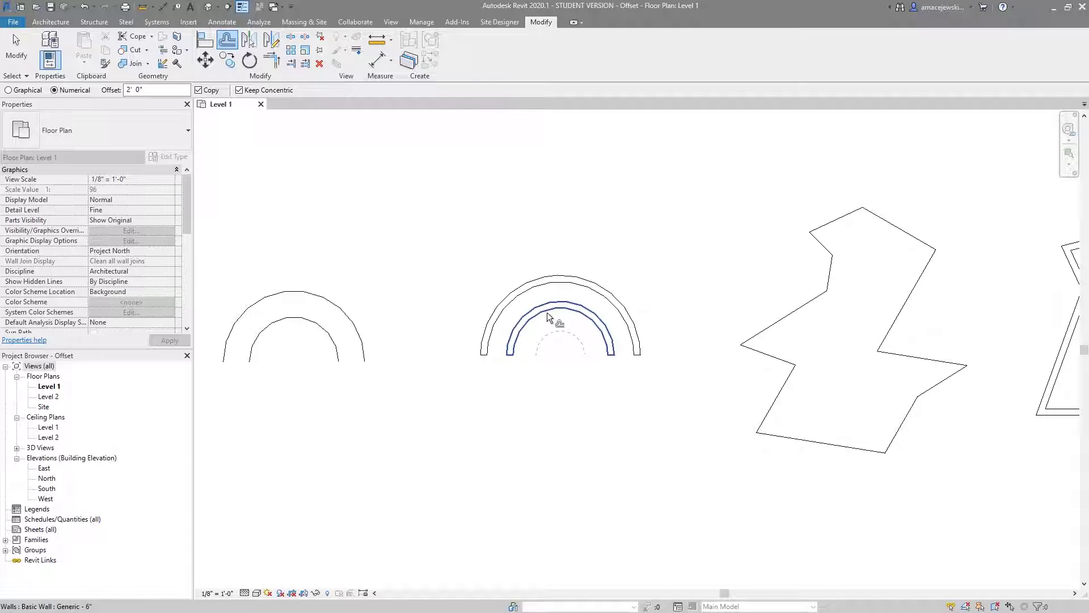
pyautogui.click(532, 285)
pyautogui.click(554, 312)
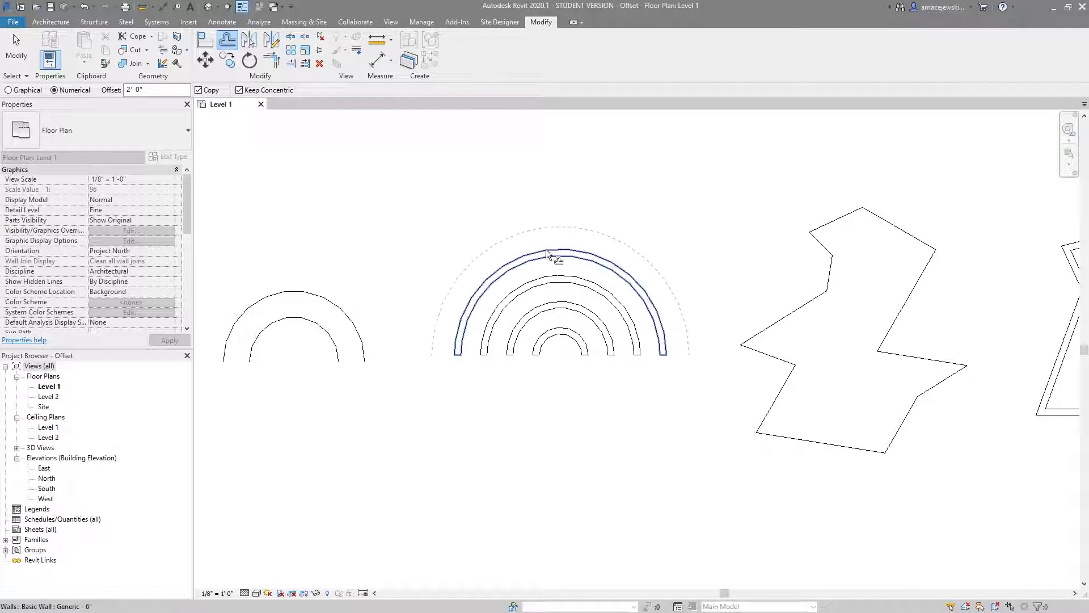
pyautogui.moveTo(546, 253); pyautogui.dragTo(447, 178, button='middle')
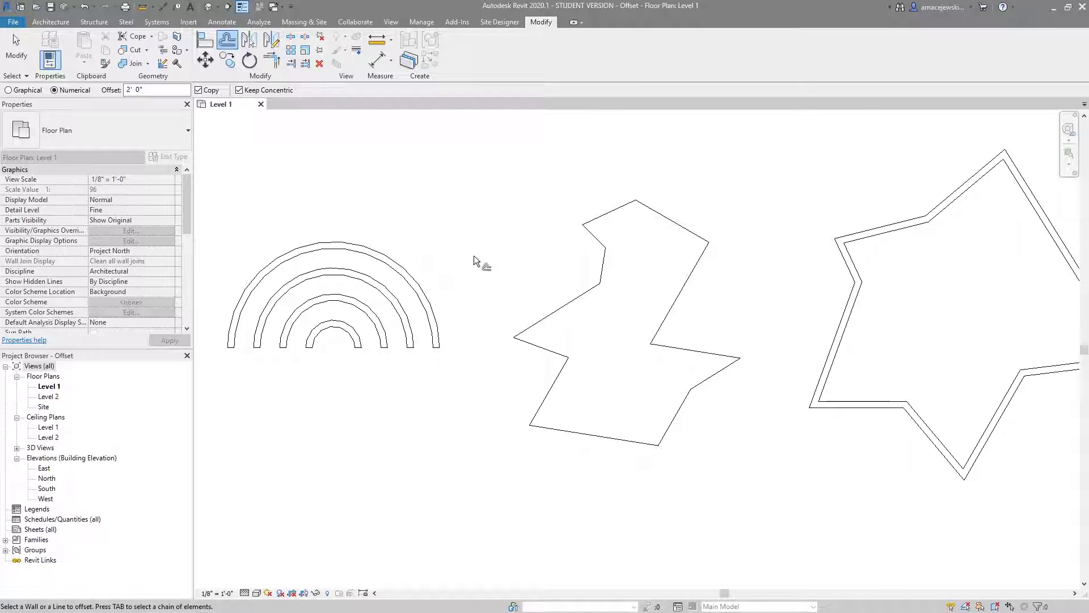
# Step: Change the offset distance from 2' 0" to 3' 0"
pyautogui.moveTo(494, 251); pyautogui.dragTo(484, 223, button='middle')
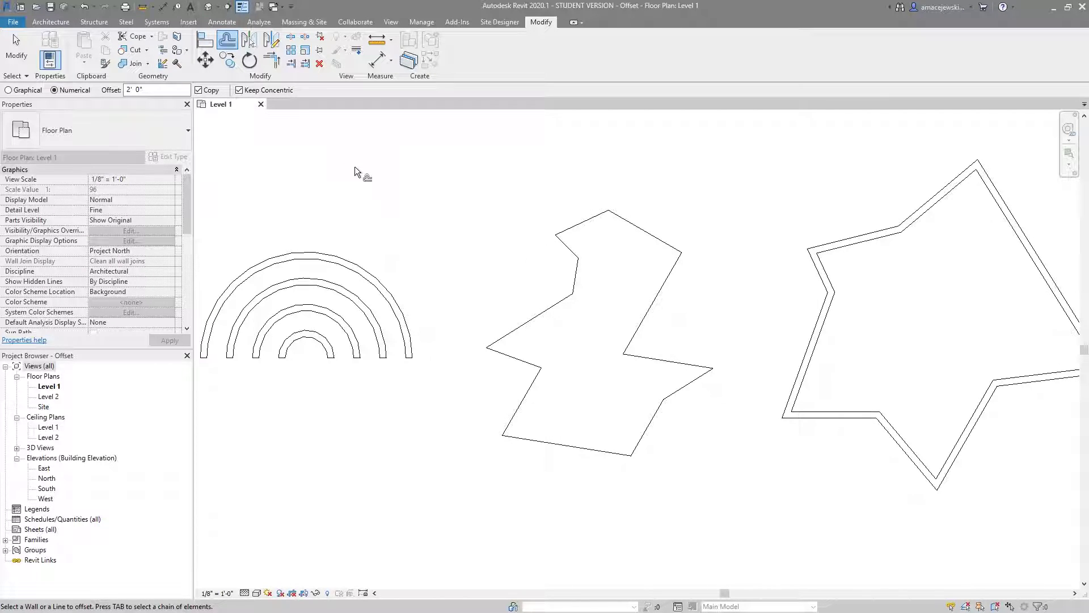
pyautogui.moveTo(551, 187); pyautogui.dragTo(494, 213, button='middle')
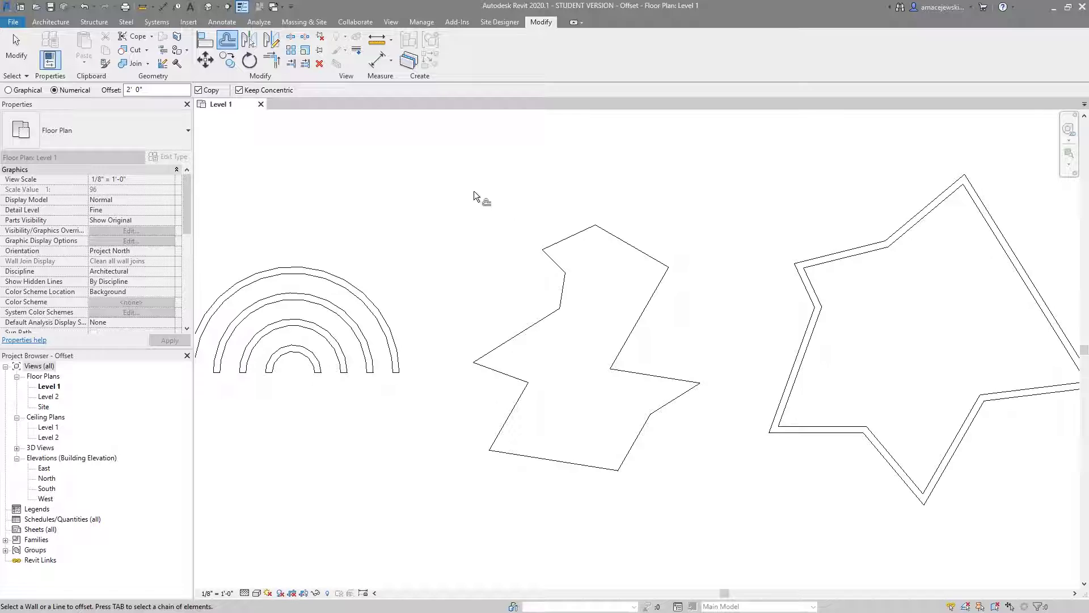
pyautogui.click(156, 90)
pyautogui.moveTo(156, 89); pyautogui.dragTo(112, 94)
pyautogui.write('3')
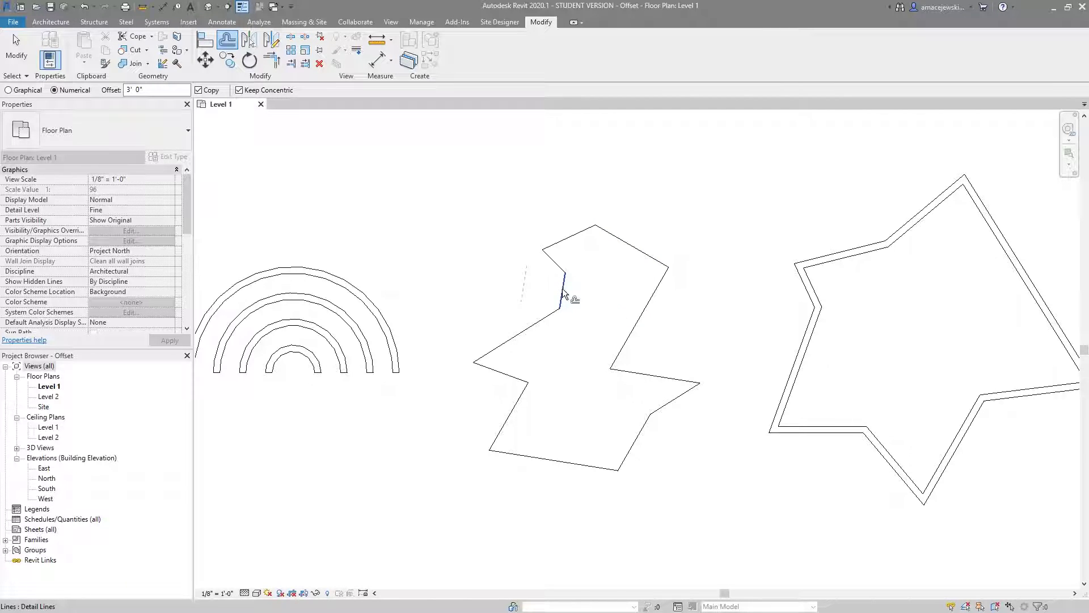
# Step: Zoom to fit and confirm Tab picks up the polygon outline as one chain of 12 lines
pyautogui.press('z')
pyautogui.press('f')
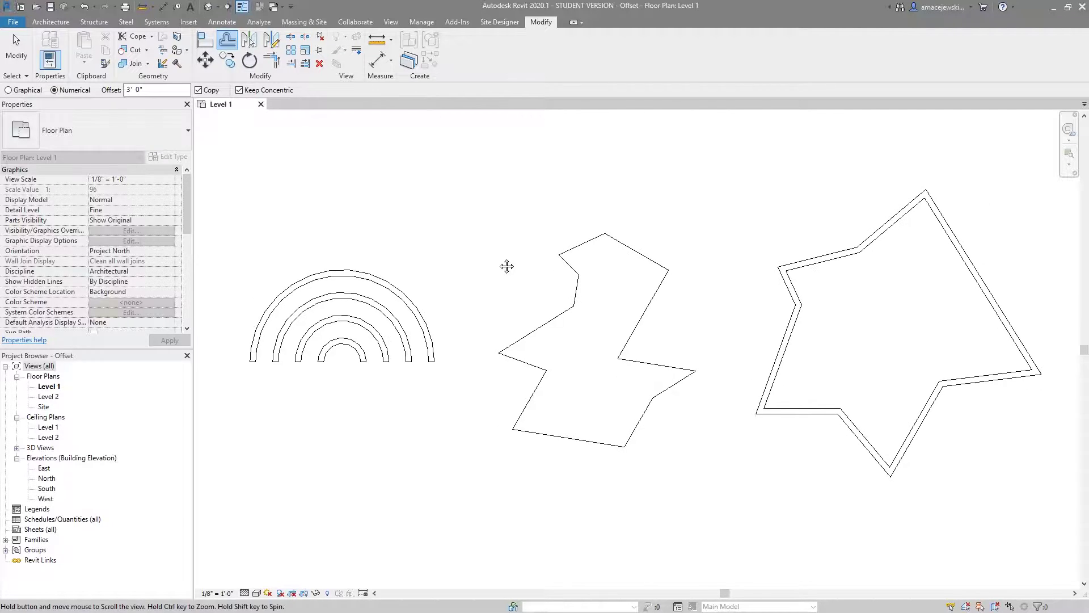
pyautogui.press('Escape')
pyautogui.press('Escape')
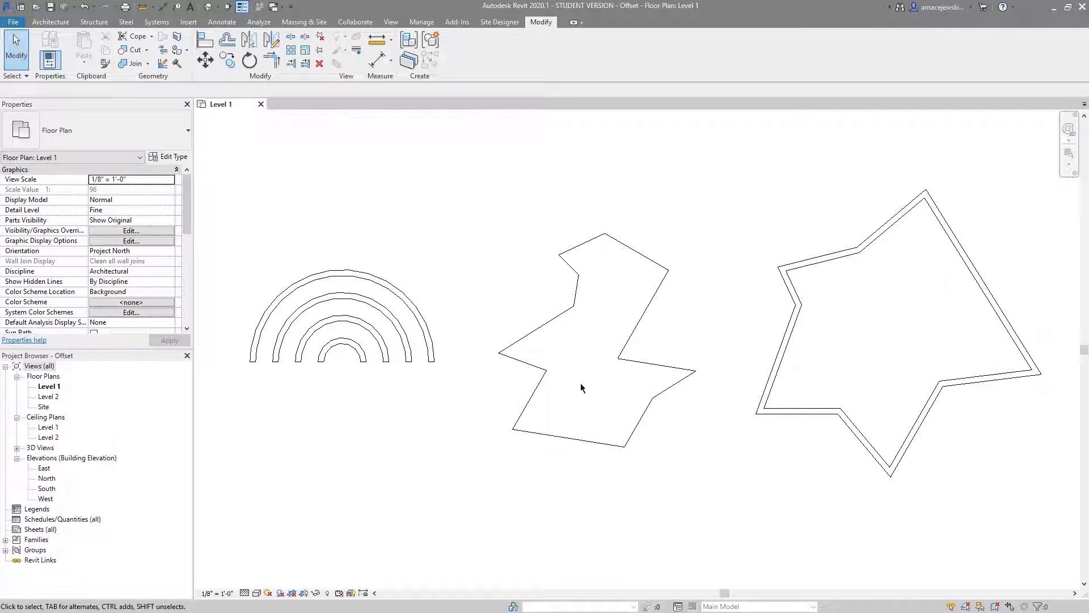
pyautogui.click(579, 245)
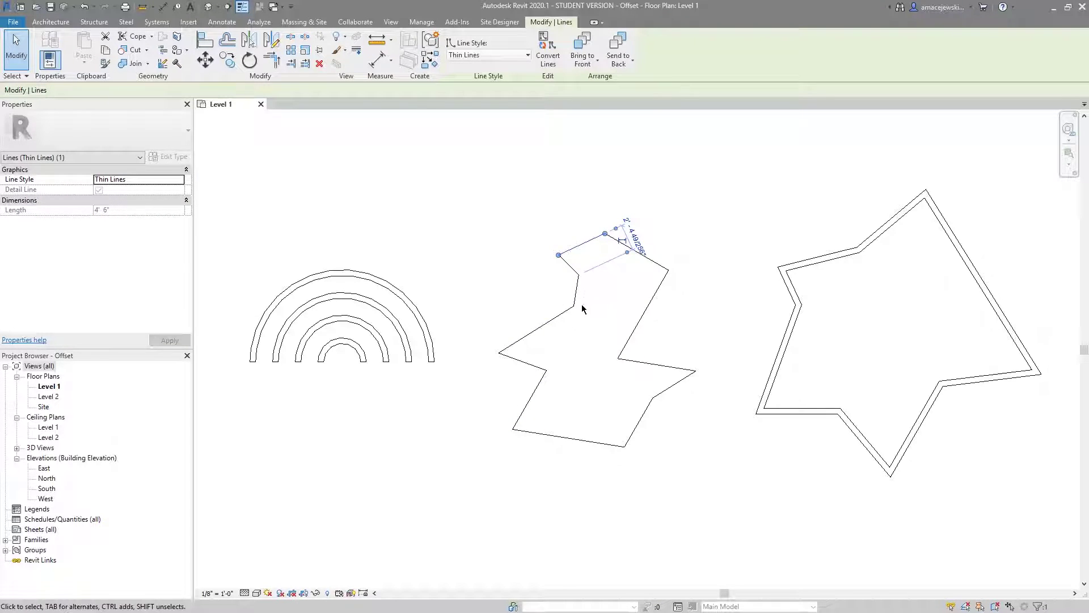
pyautogui.click(577, 289)
pyautogui.click(584, 250)
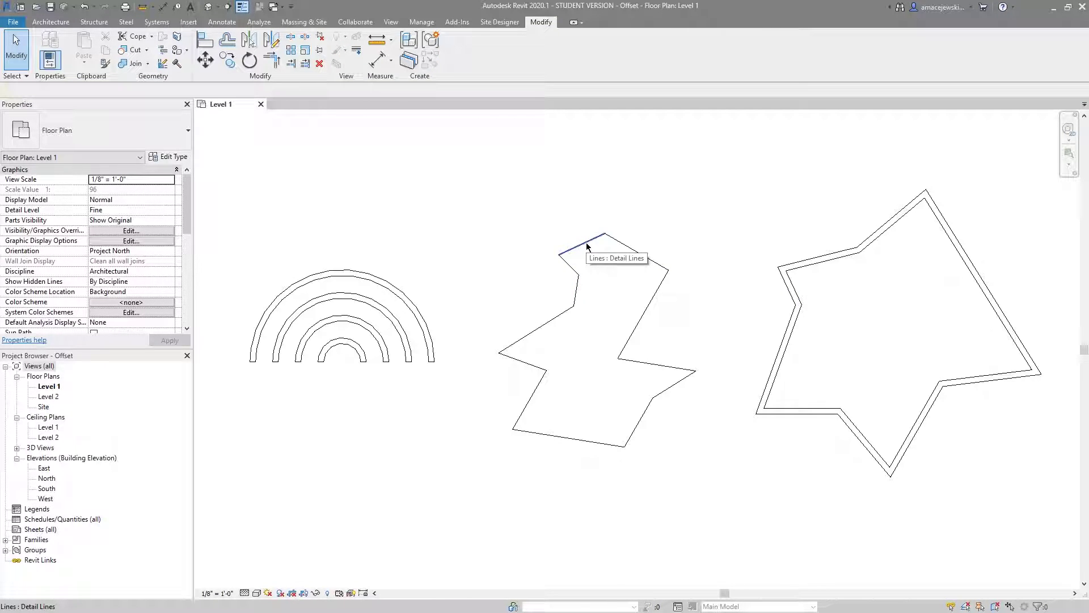
pyautogui.press('Tab')
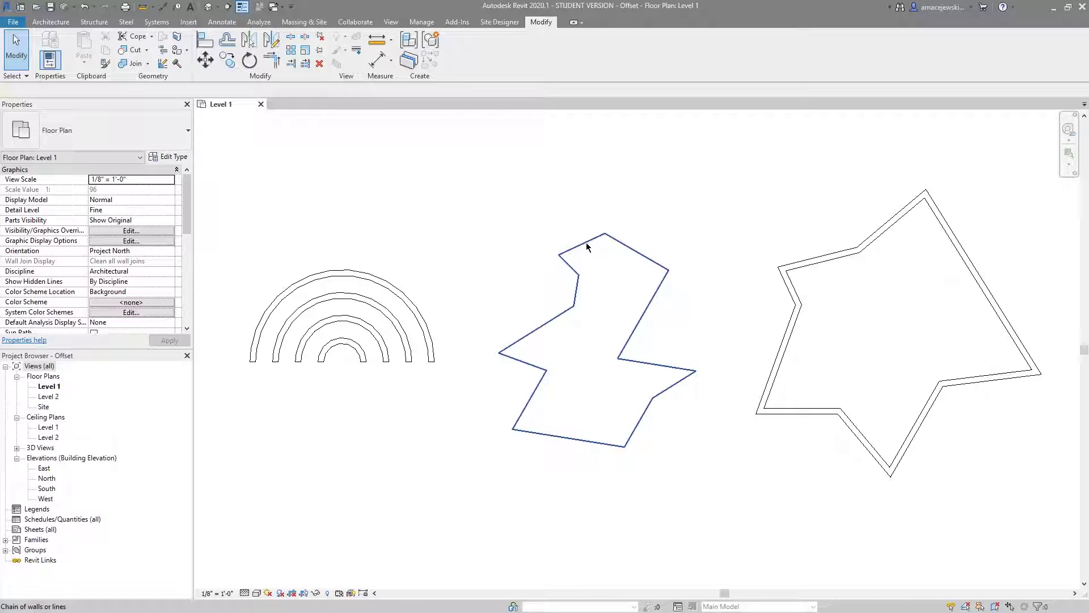
pyautogui.click(587, 246)
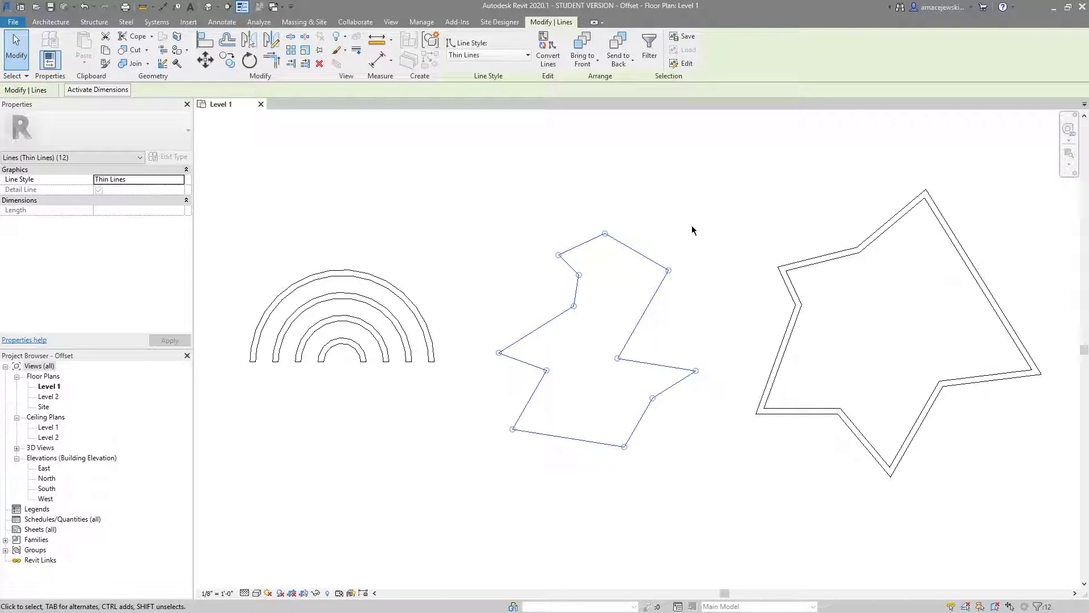
pyautogui.click(570, 316)
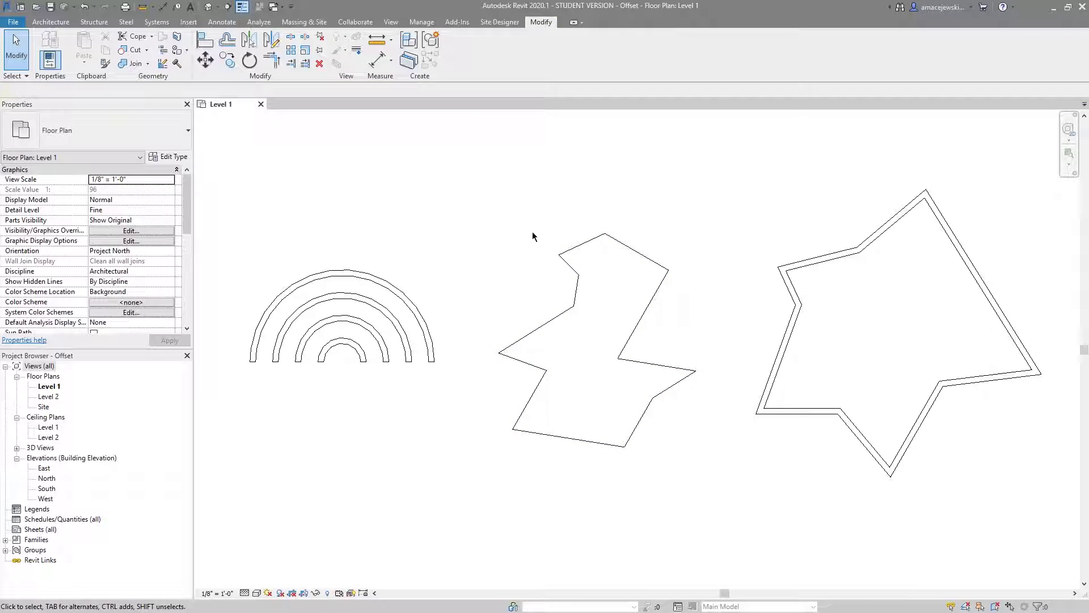
pyautogui.click(227, 40)
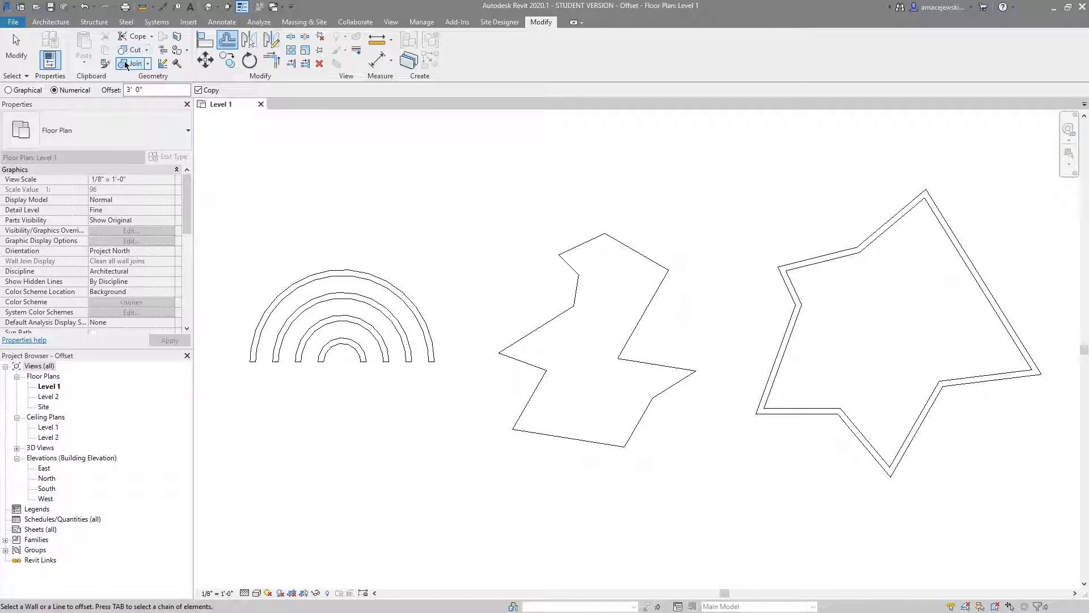
# Step: Set the offset to 1' 0" and copy the chain-selected jagged outline once inside and once outside
pyautogui.moveTo(144, 90); pyautogui.dragTo(100, 92)
pyautogui.write('2')
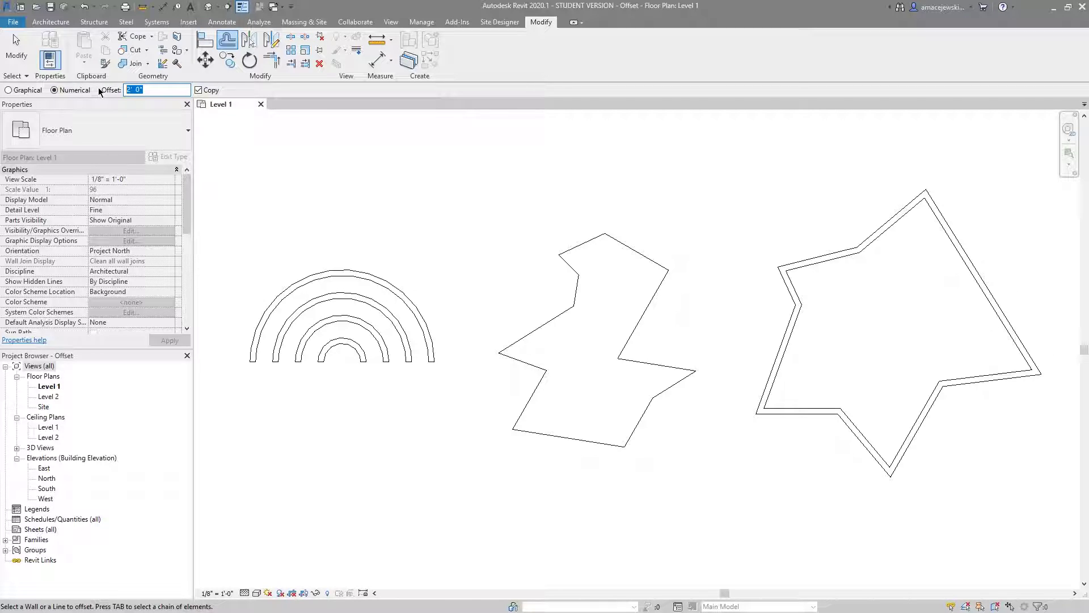
pyautogui.write('1')
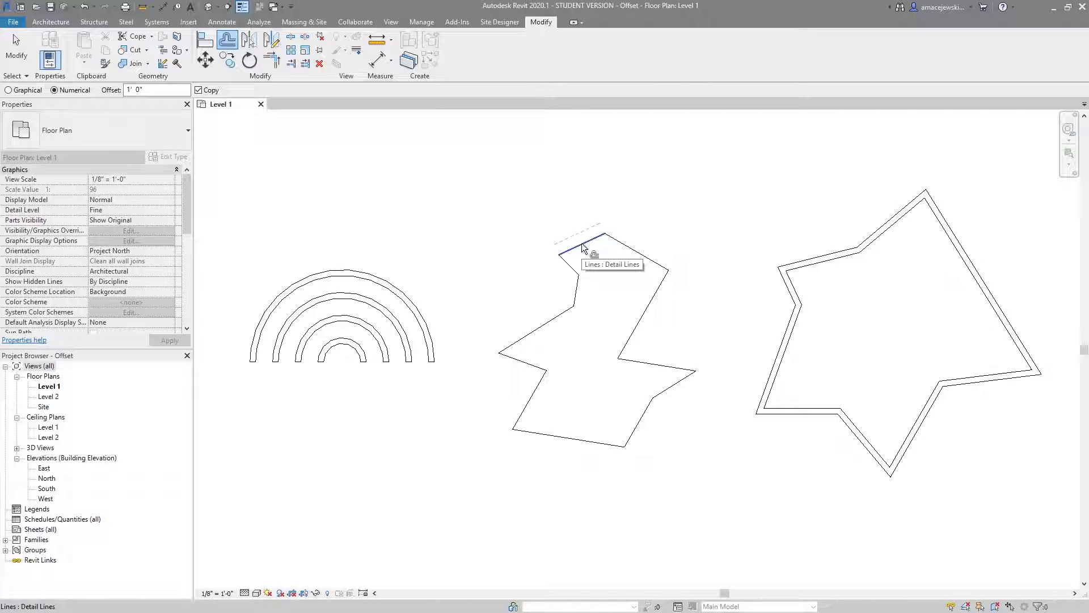
pyautogui.press('Tab')
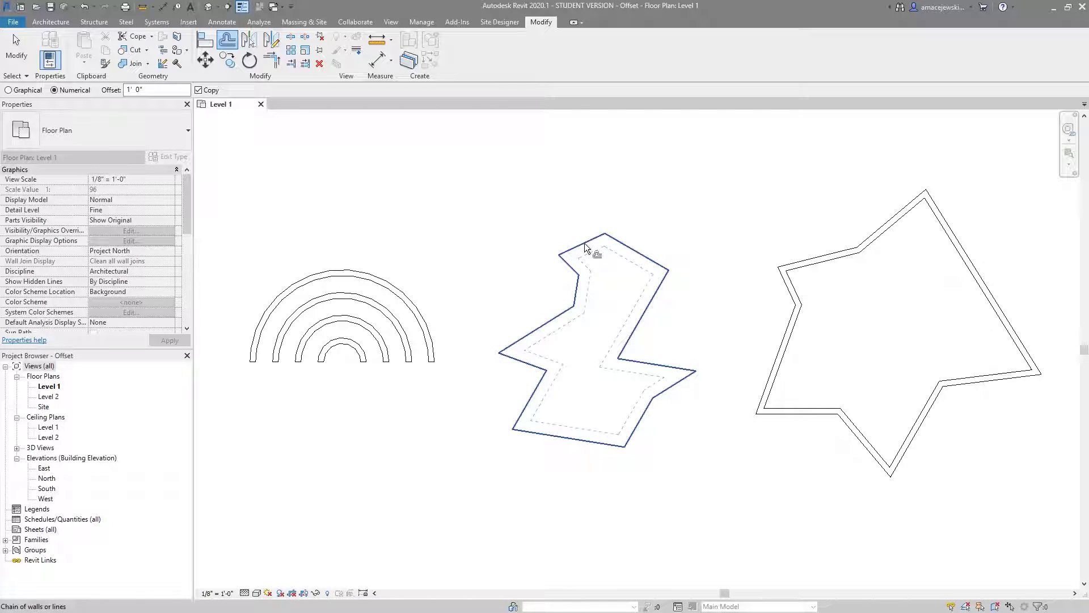
pyautogui.click(584, 245)
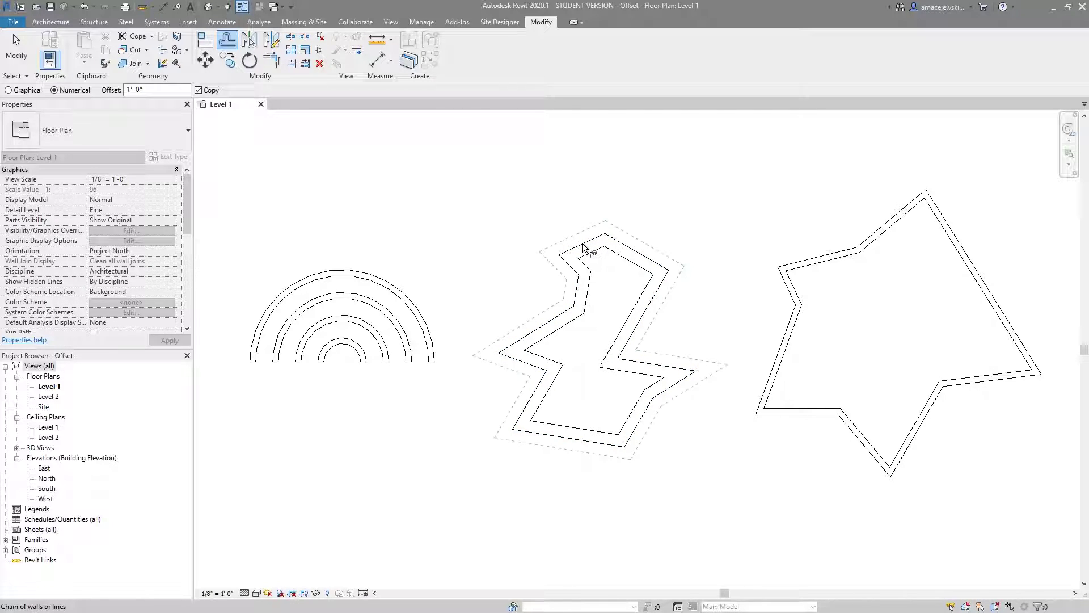
pyautogui.click(584, 247)
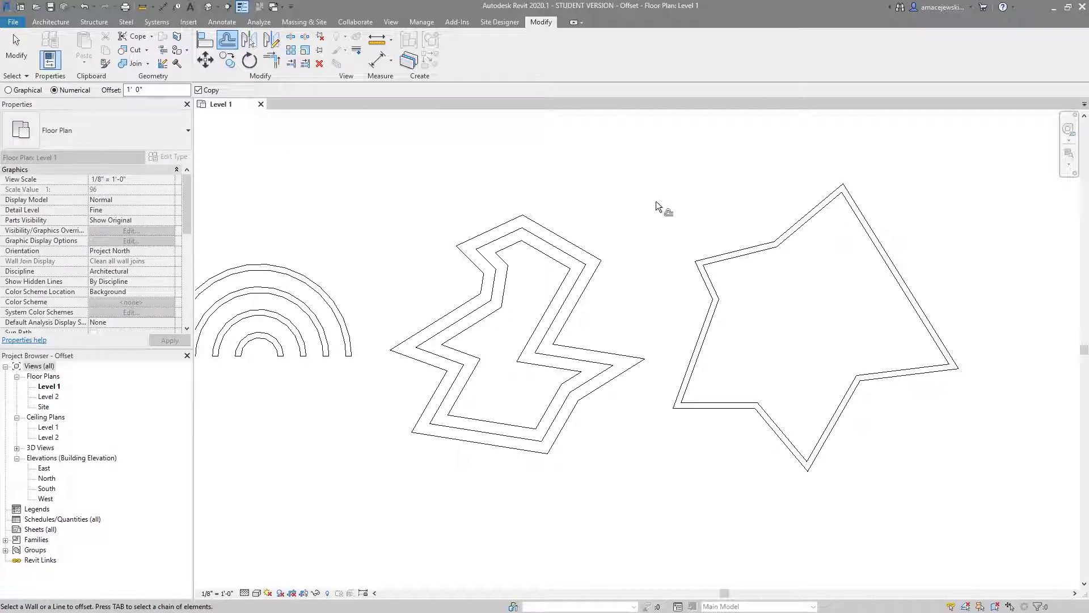
pyautogui.moveTo(662, 203)
pyautogui.mouseDown(button='middle')
pyautogui.moveTo(563, 208)
pyautogui.moveTo(533, 229)
pyautogui.mouseUp(button='middle')
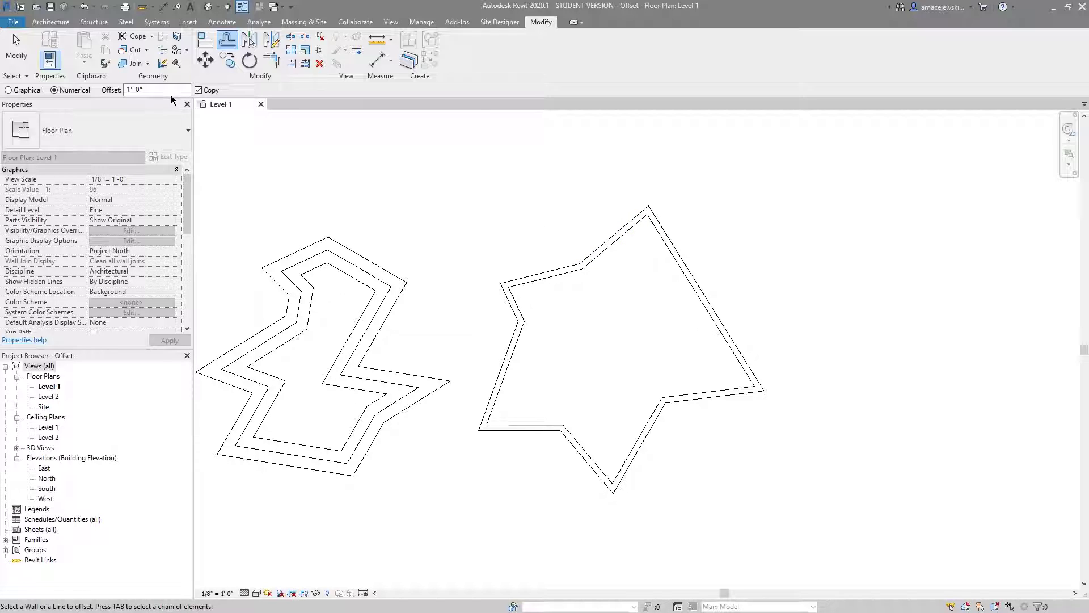
# Step: Set the offset to 2' 0" and copy the whole star wall chain outside it, undoing stray single-wall copies
pyautogui.moveTo(170, 91); pyautogui.dragTo(127, 89)
pyautogui.write('2')
pyautogui.press('Return')
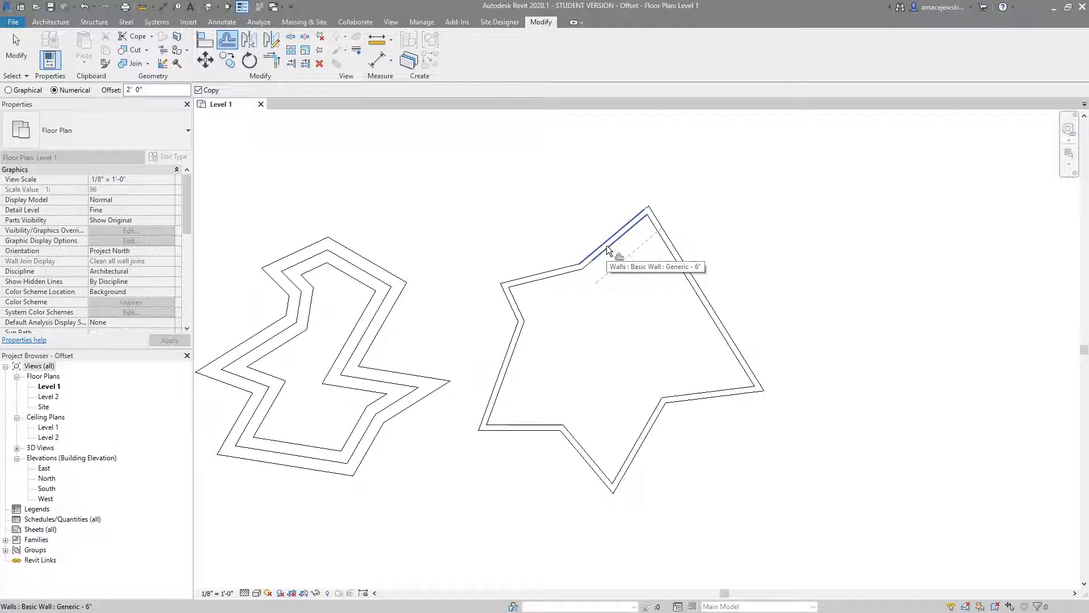
pyautogui.click(607, 245)
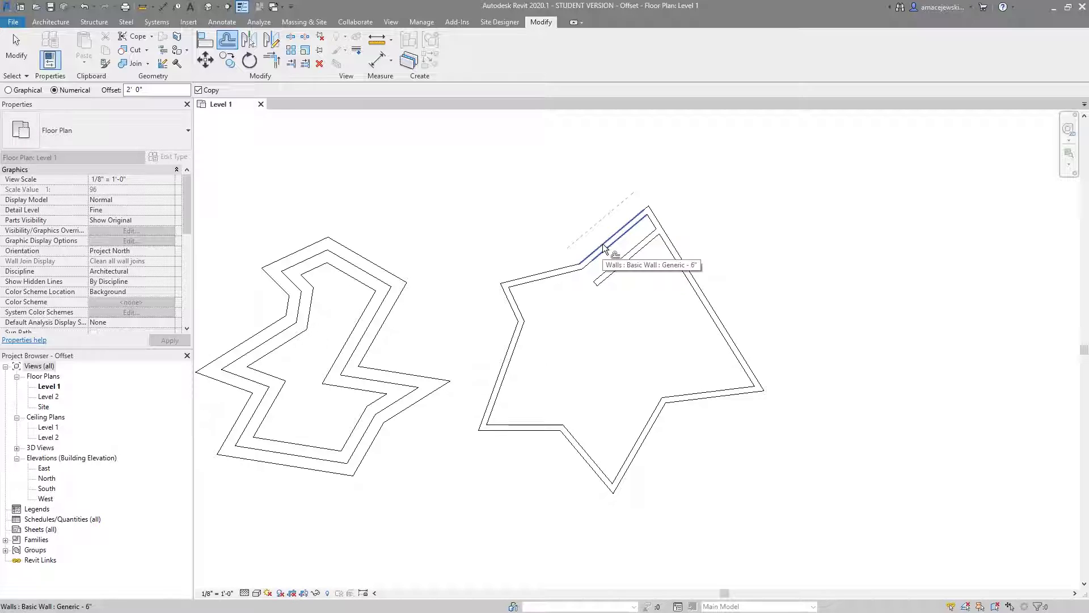
pyautogui.click(603, 244)
pyautogui.hotkey('ctrl', 'z')
pyautogui.hotkey('ctrl', 'z')
pyautogui.press('o')
pyautogui.press('f')
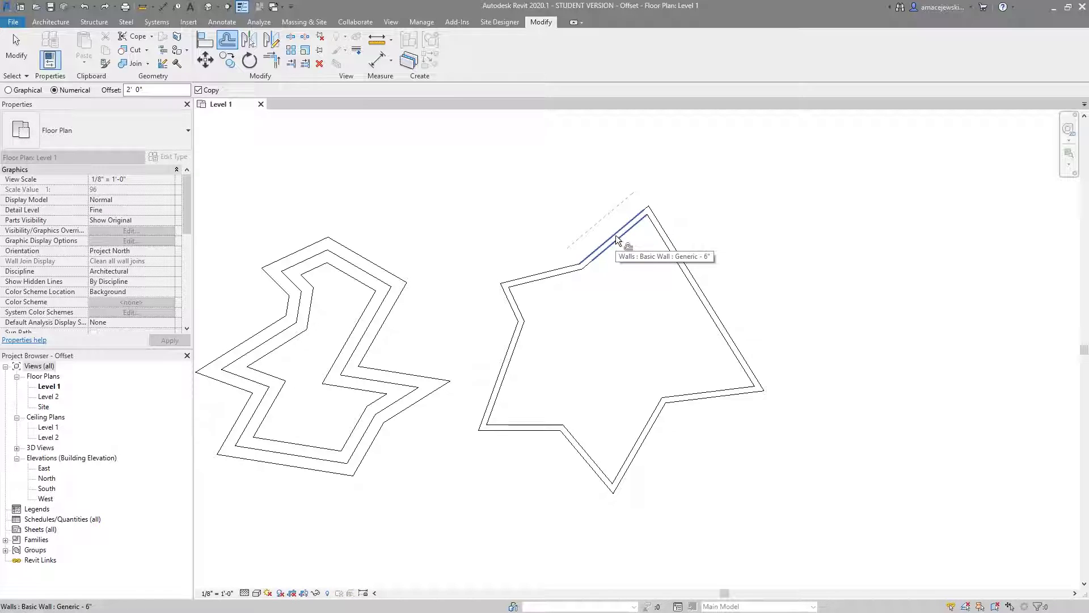
pyautogui.press('Tab')
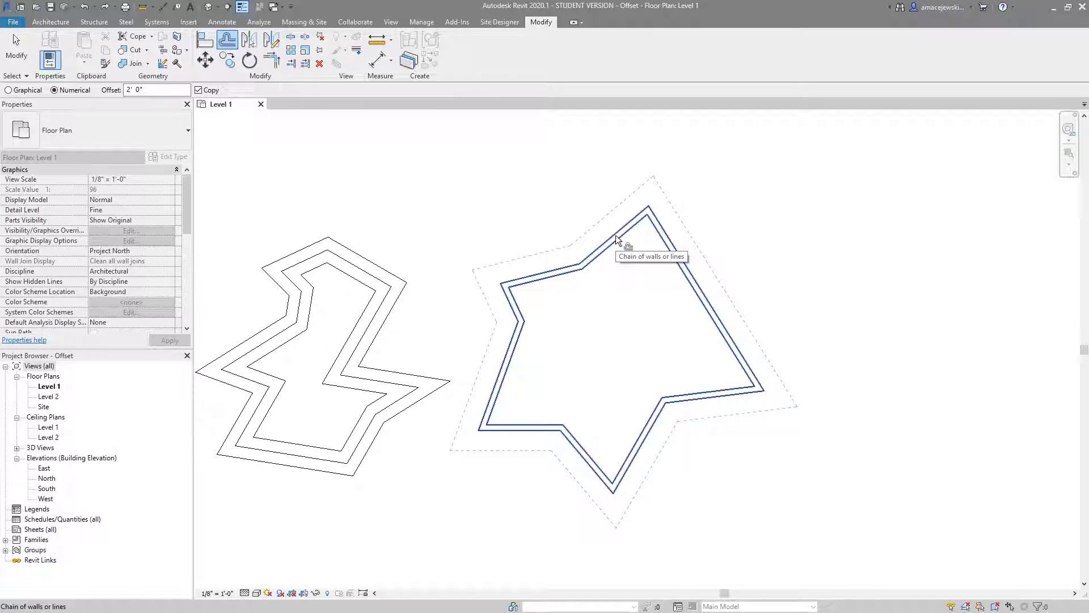
pyautogui.click(615, 235)
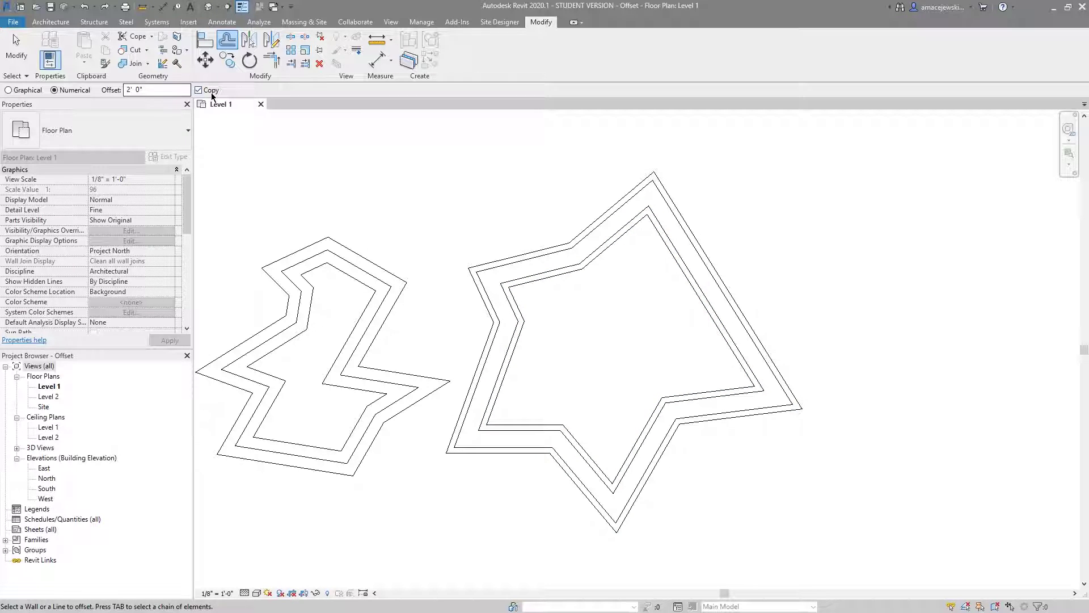
# Step: With Copy off, move the inner star wall chain inward and dismiss the reversed-element error
pyautogui.click(211, 93)
pyautogui.press('Tab')
pyautogui.click(615, 241)
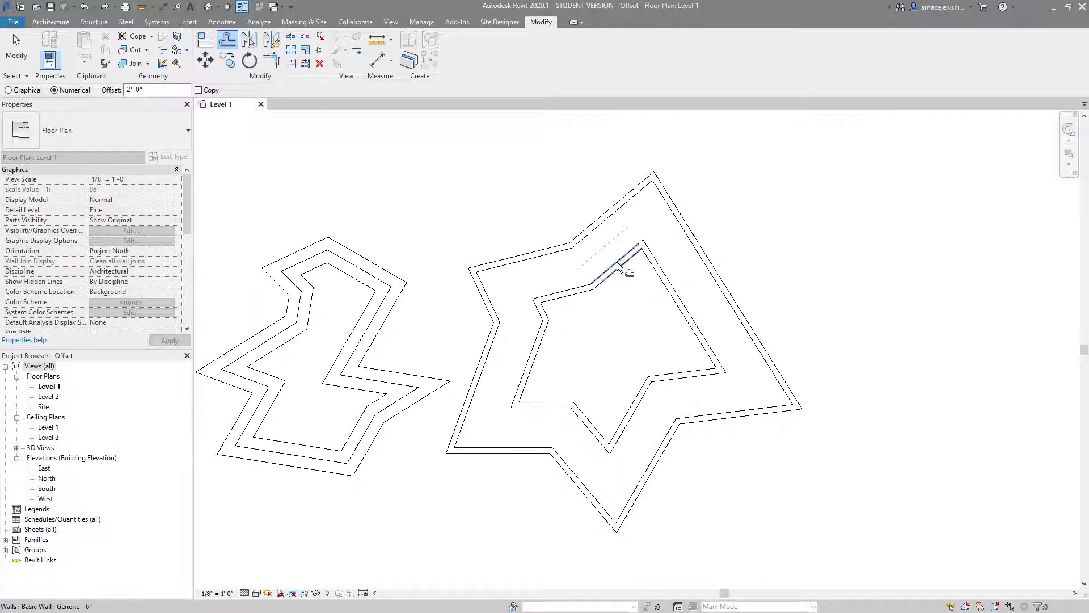
pyautogui.press('Tab')
pyautogui.click(619, 269)
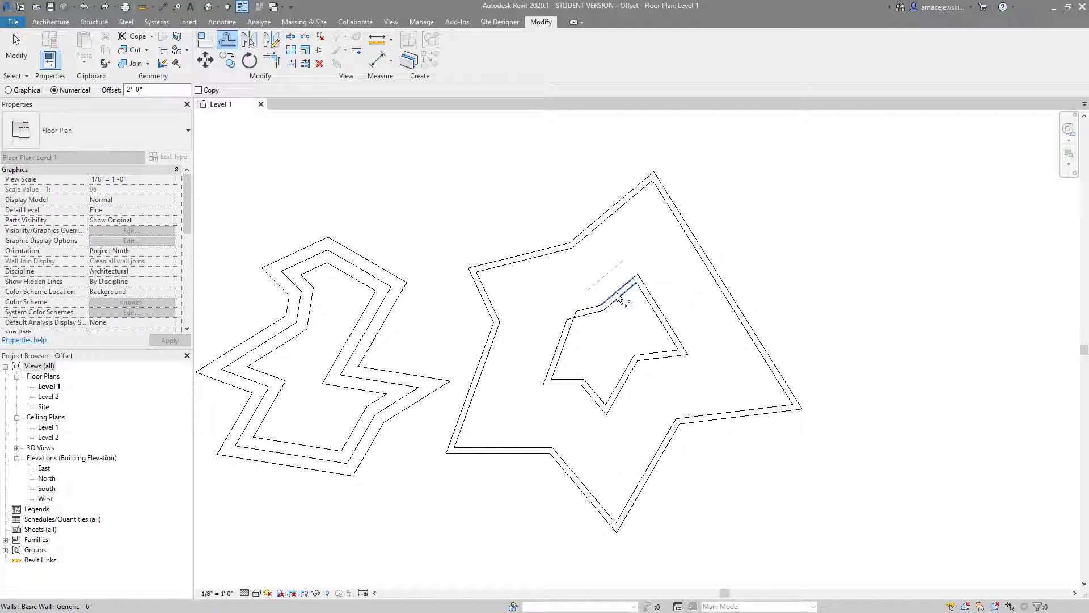
pyautogui.click(618, 297)
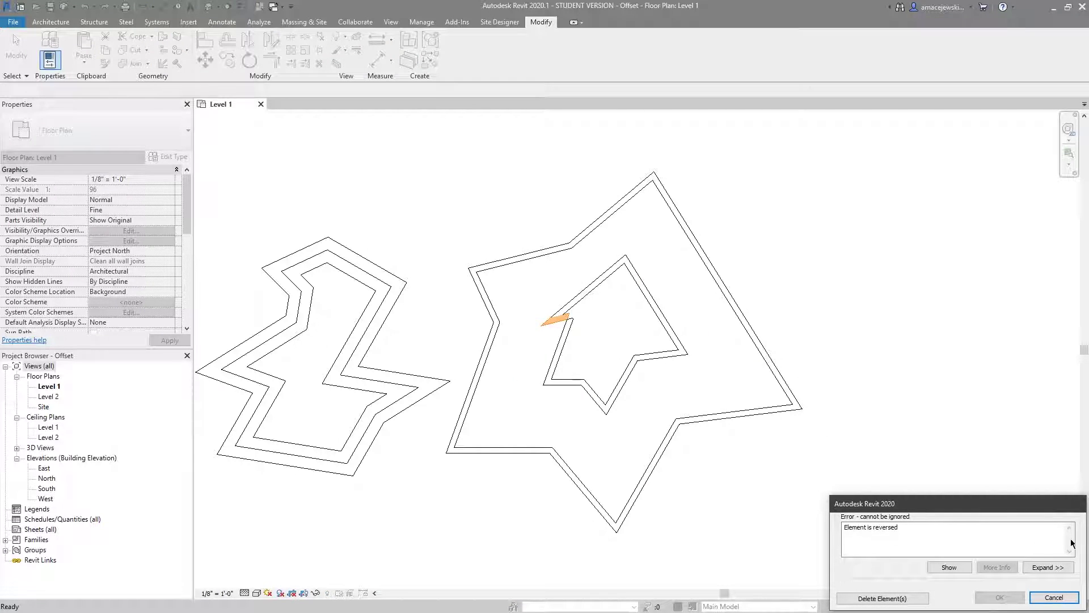
pyautogui.press('Escape')
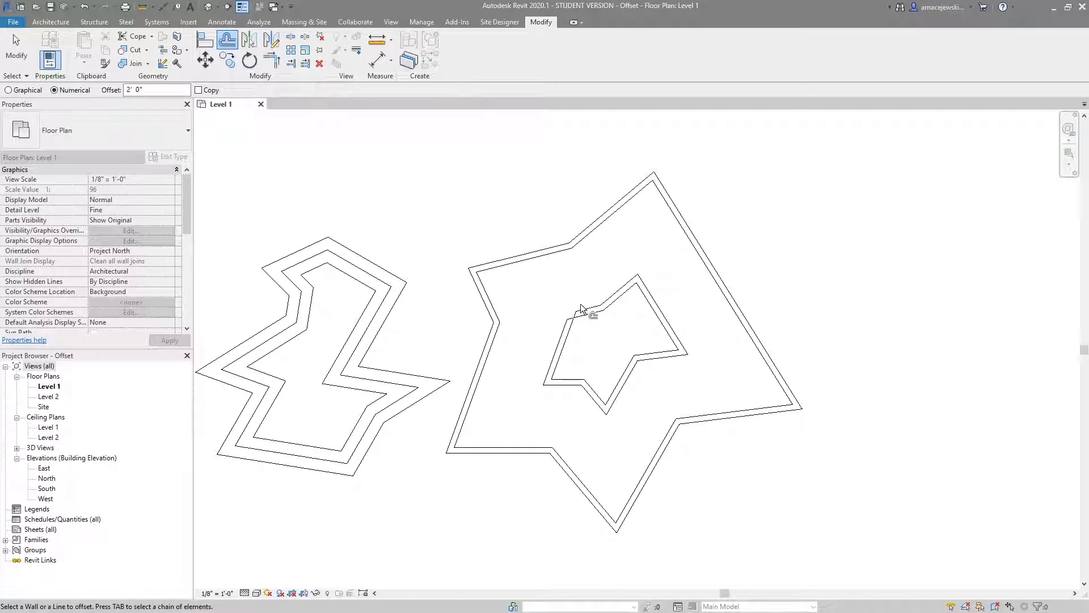
pyautogui.scroll(-4, 641, 291)
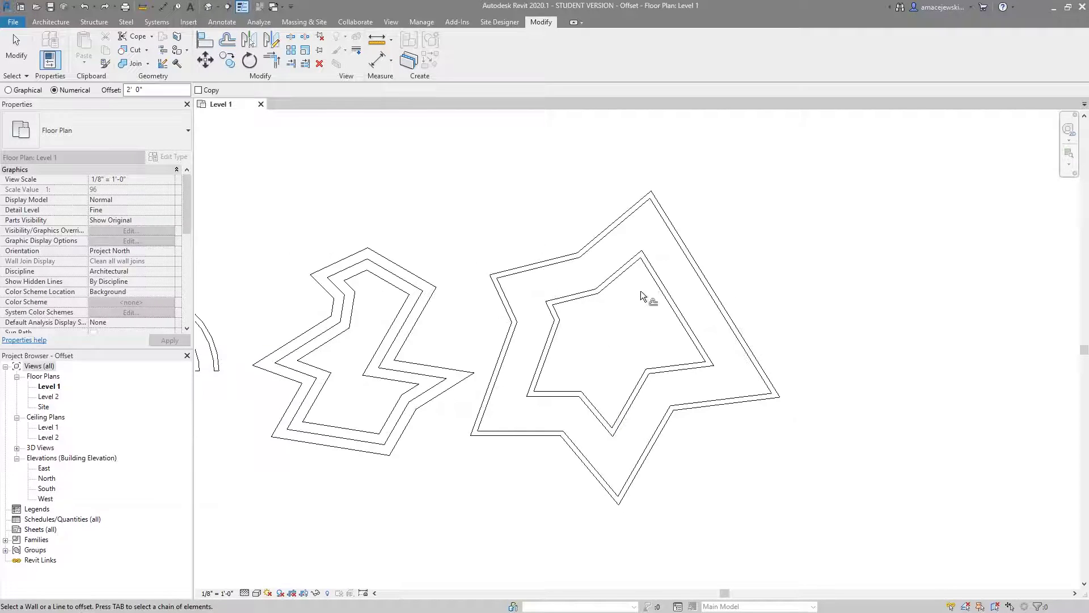
pyautogui.press('Escape')
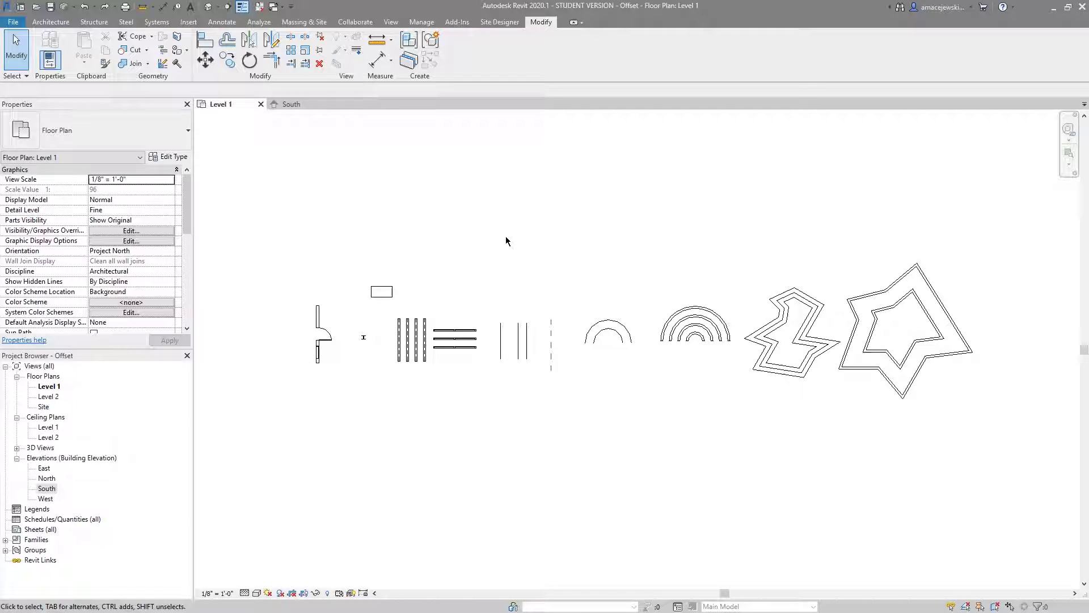
# Step: Open the South elevation and start the Offset tool there, zoomed in on the drawing
pyautogui.doubleClick(48, 489)
pyautogui.moveTo(525, 357); pyautogui.dragTo(506, 338, button='middle')
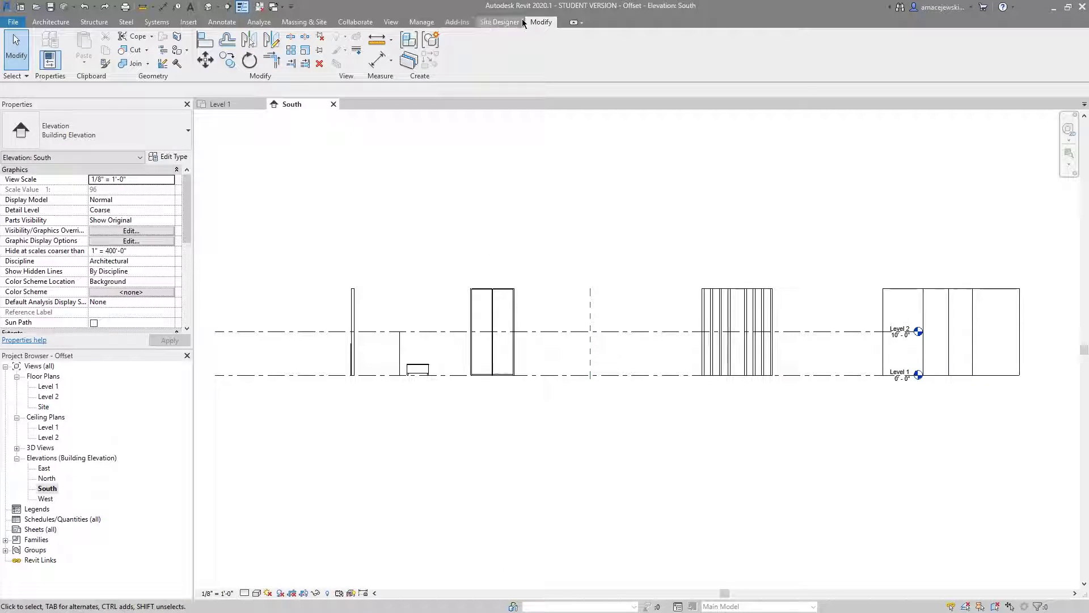
pyautogui.click(227, 39)
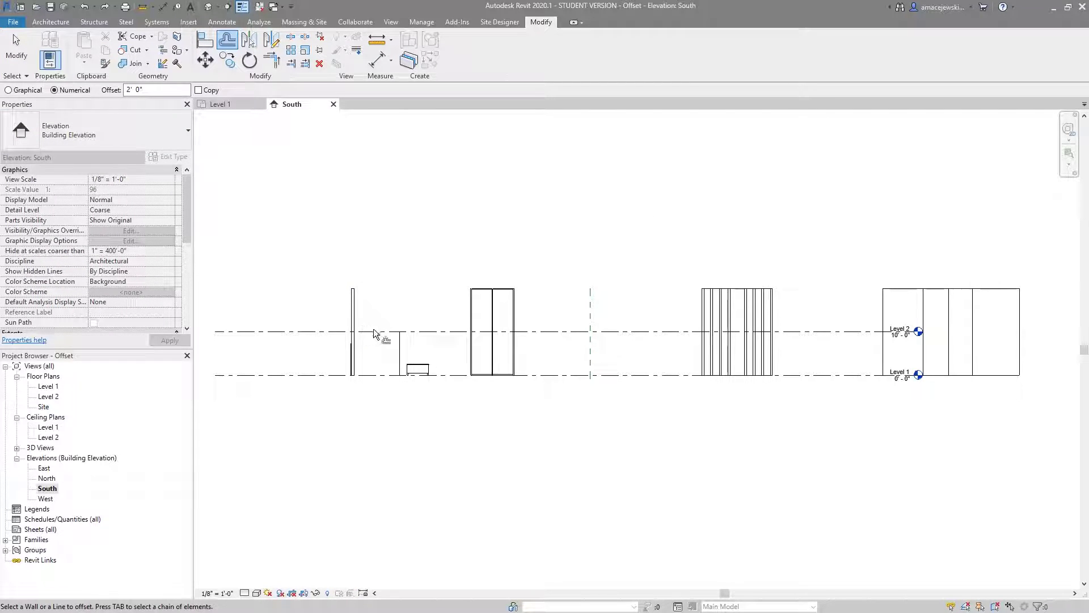
pyautogui.scroll(4, 366, 332)
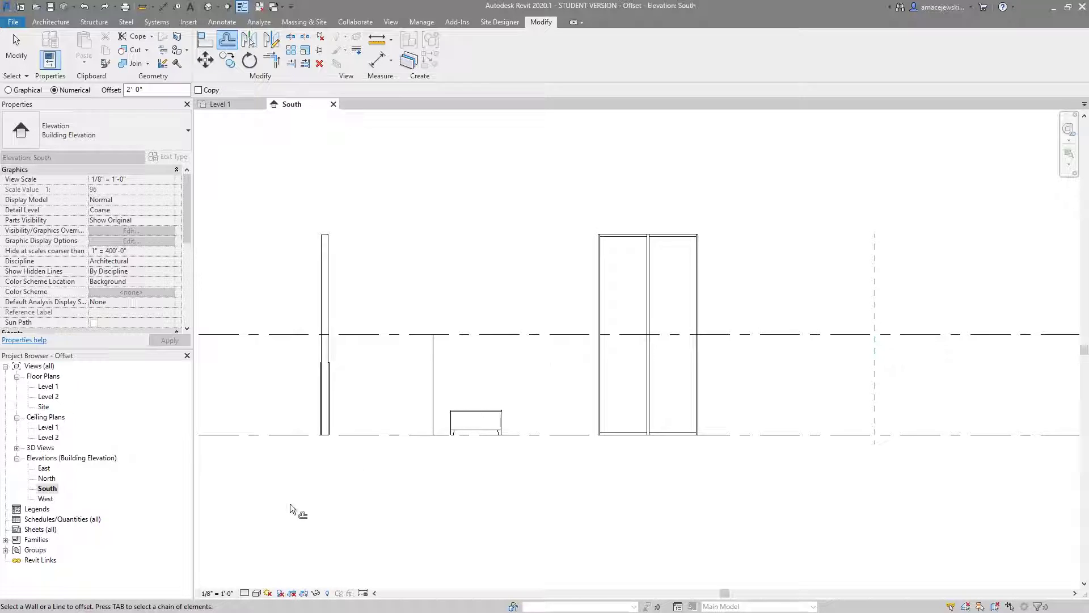
pyautogui.click(256, 593)
# Step: Set the South elevation's detail level to Fine and center the row of W12X26 beams
pyautogui.click(244, 592)
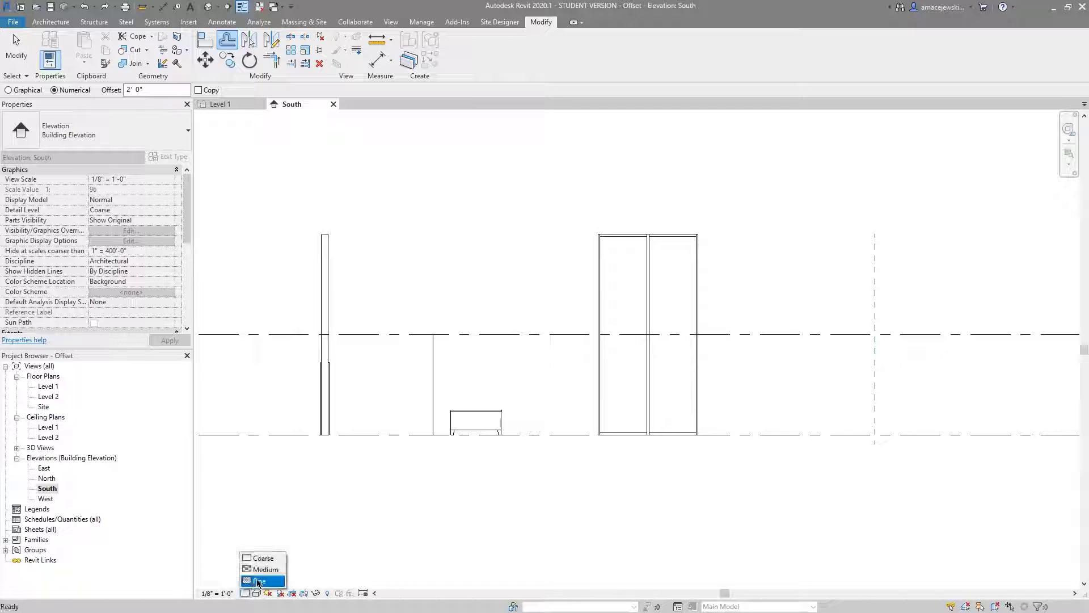
pyautogui.click(264, 582)
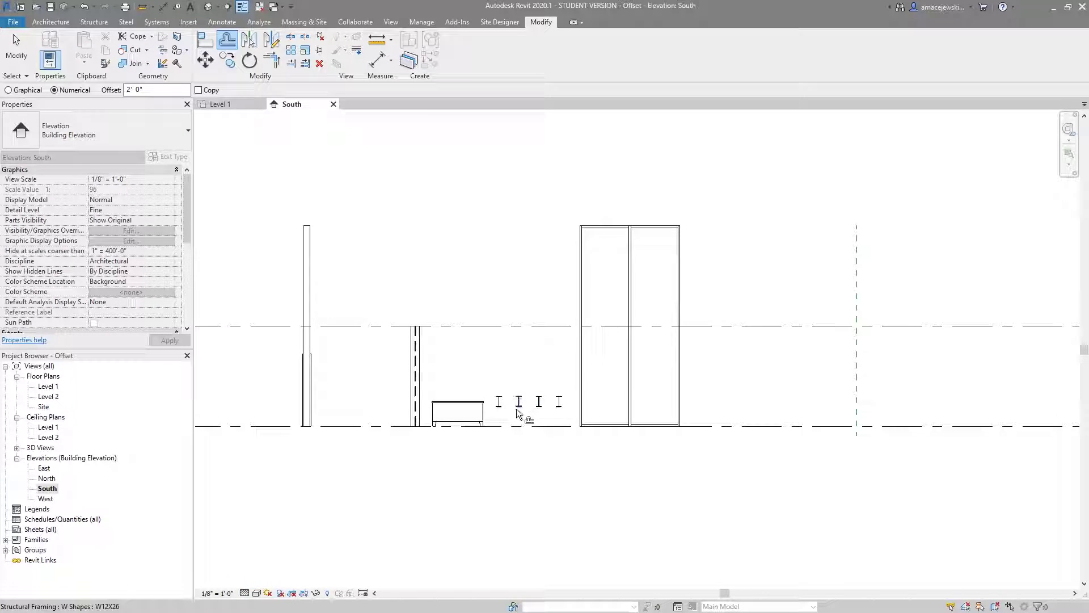
pyautogui.scroll(3, 533, 406)
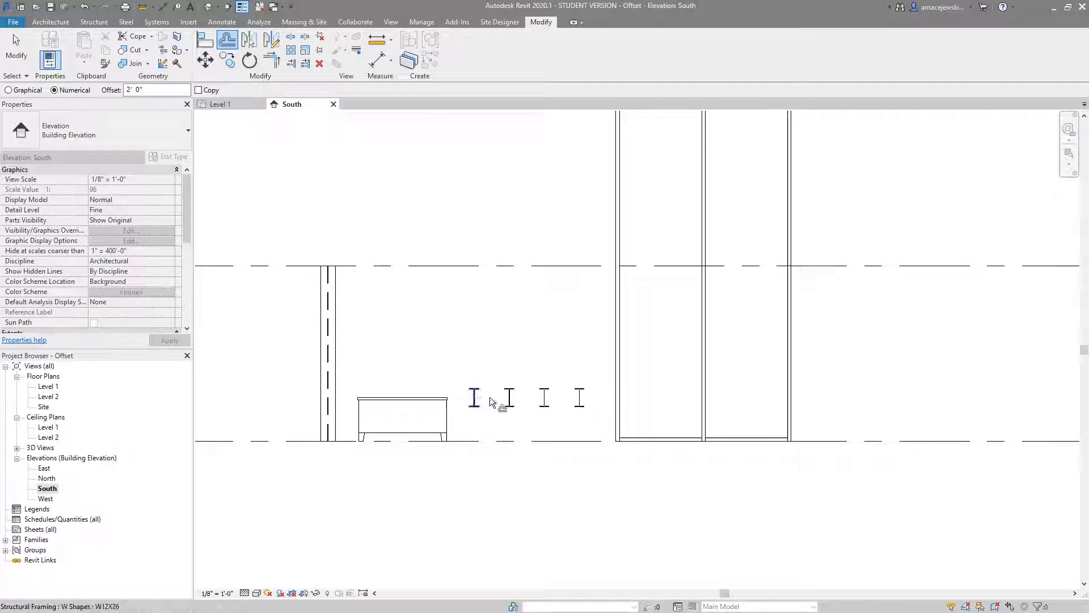
pyautogui.scroll(5, 580, 396)
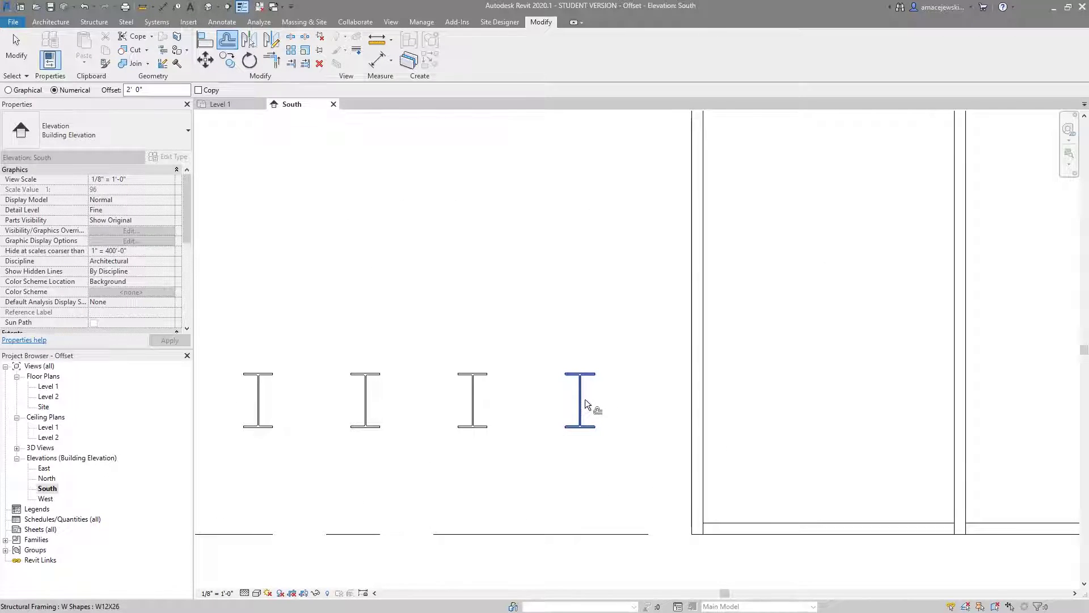
pyautogui.moveTo(584, 399); pyautogui.dragTo(676, 409, button='middle')
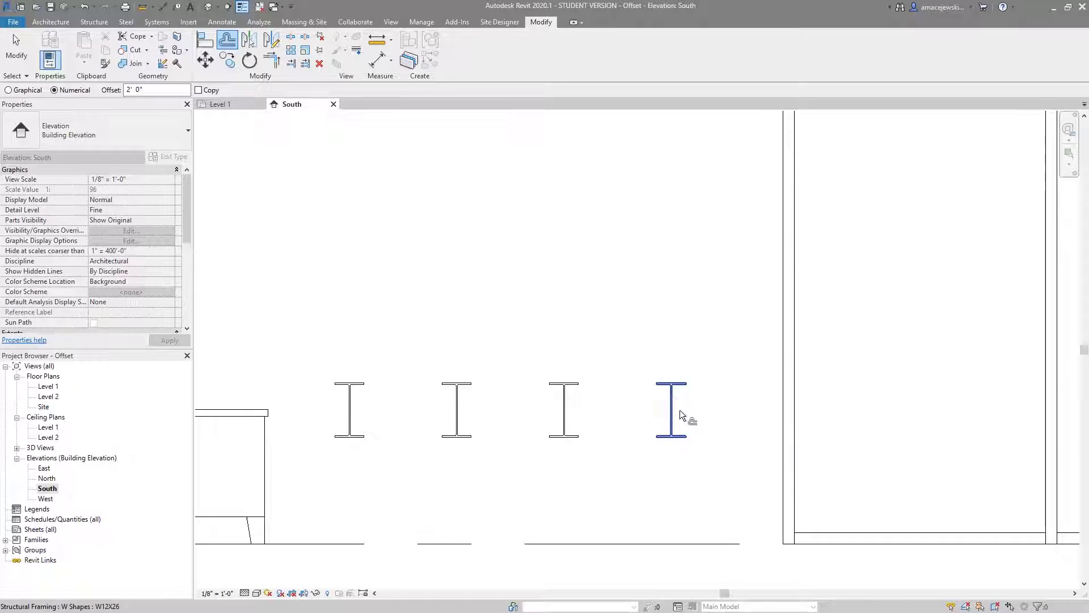
pyautogui.scroll(-2, 726, 414)
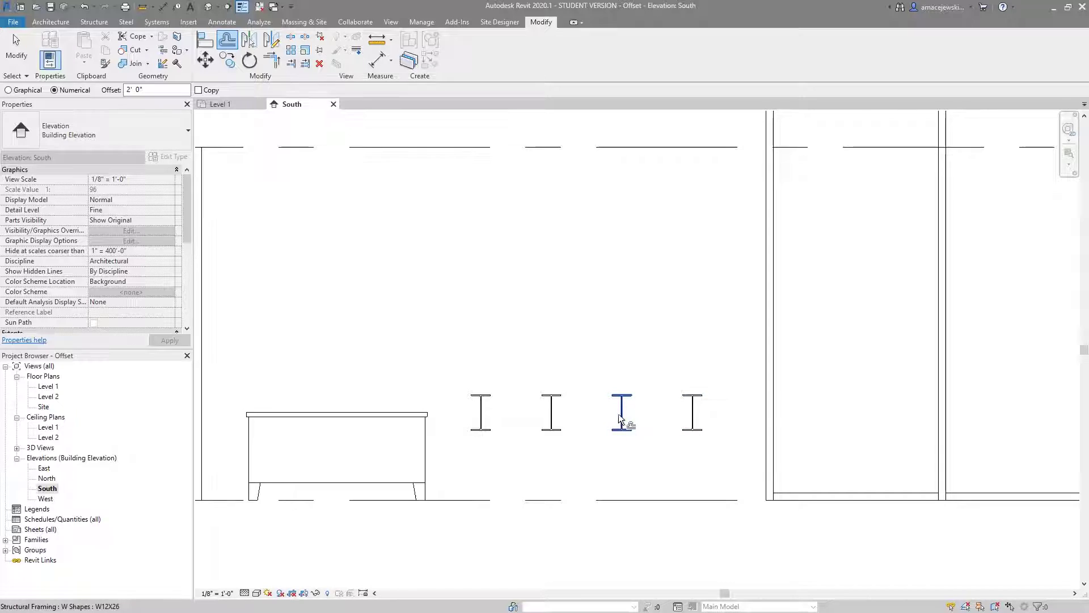
# Step: Move the beam 2' 0" left twice, then add 2' 0" offset copies of the beam
pyautogui.click(481, 417)
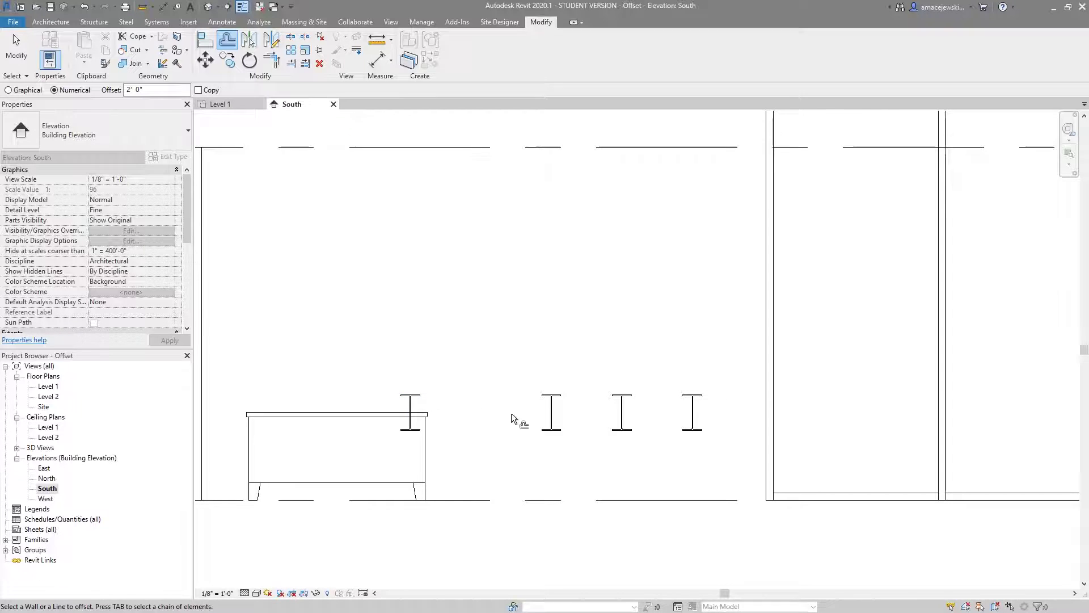
pyautogui.click(406, 408)
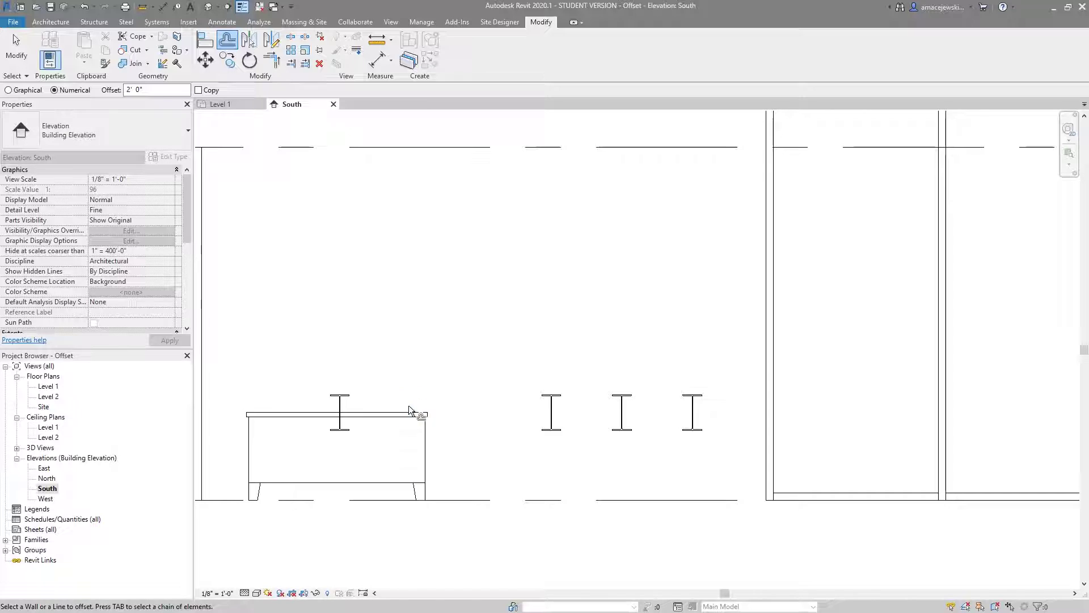
pyautogui.click(347, 398)
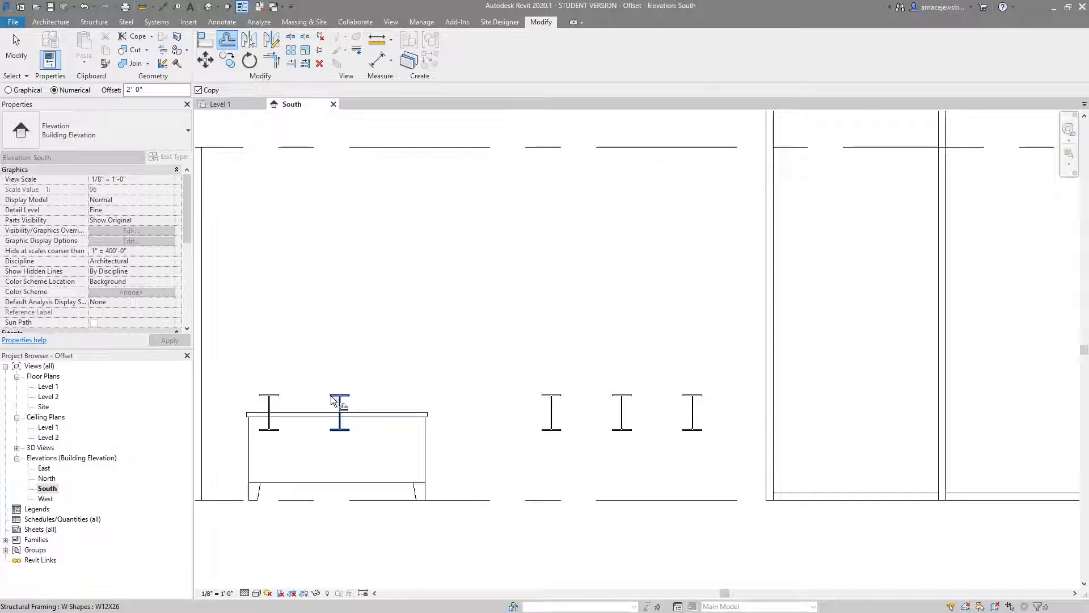
pyautogui.click(334, 400)
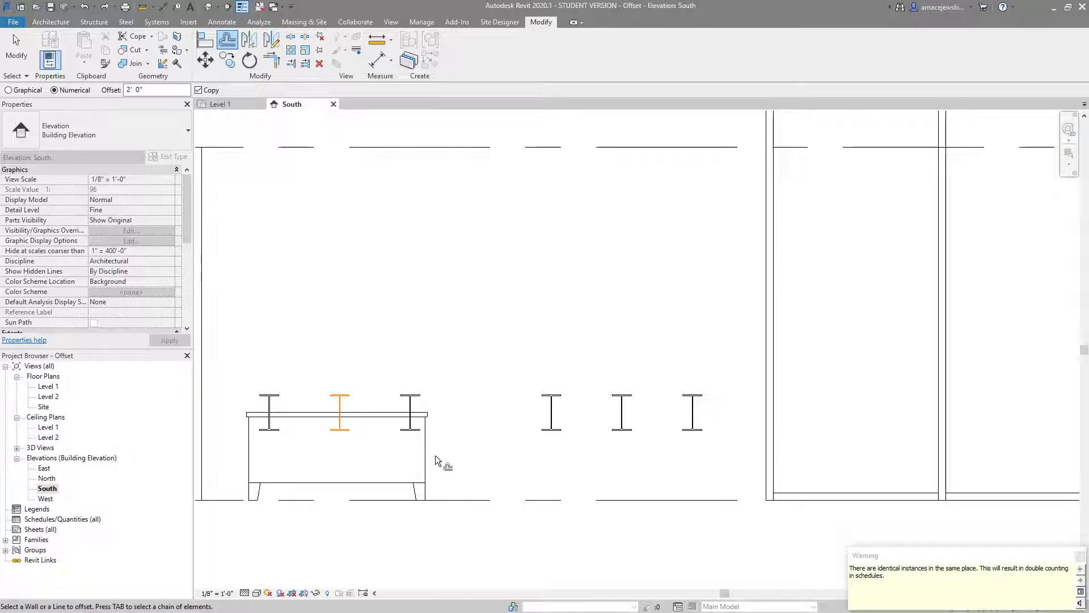
pyautogui.scroll(-3, 359, 379)
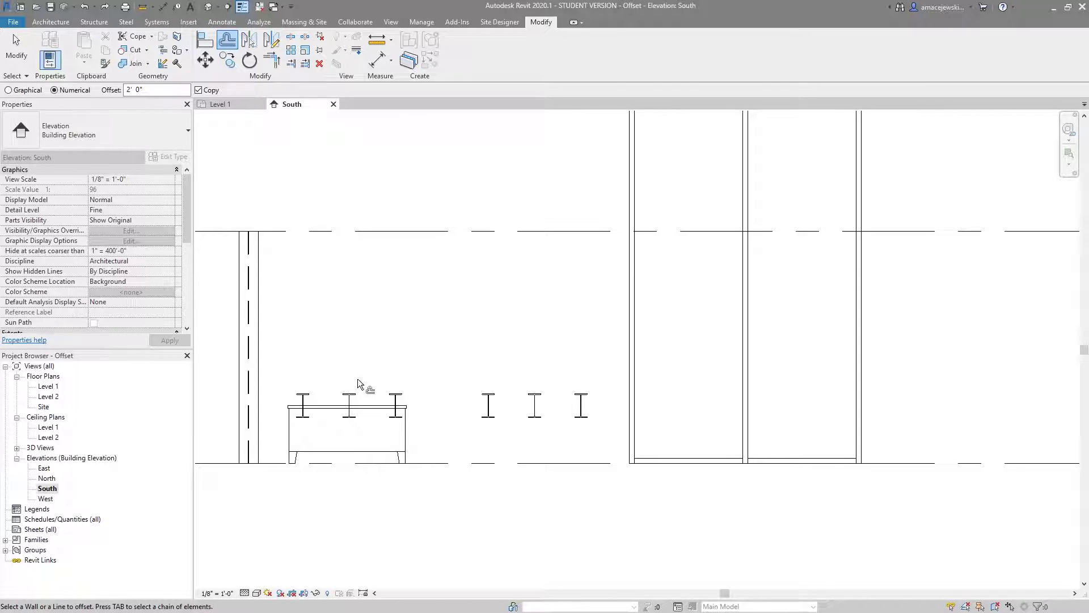
pyautogui.moveTo(649, 382); pyautogui.dragTo(536, 403, button='middle')
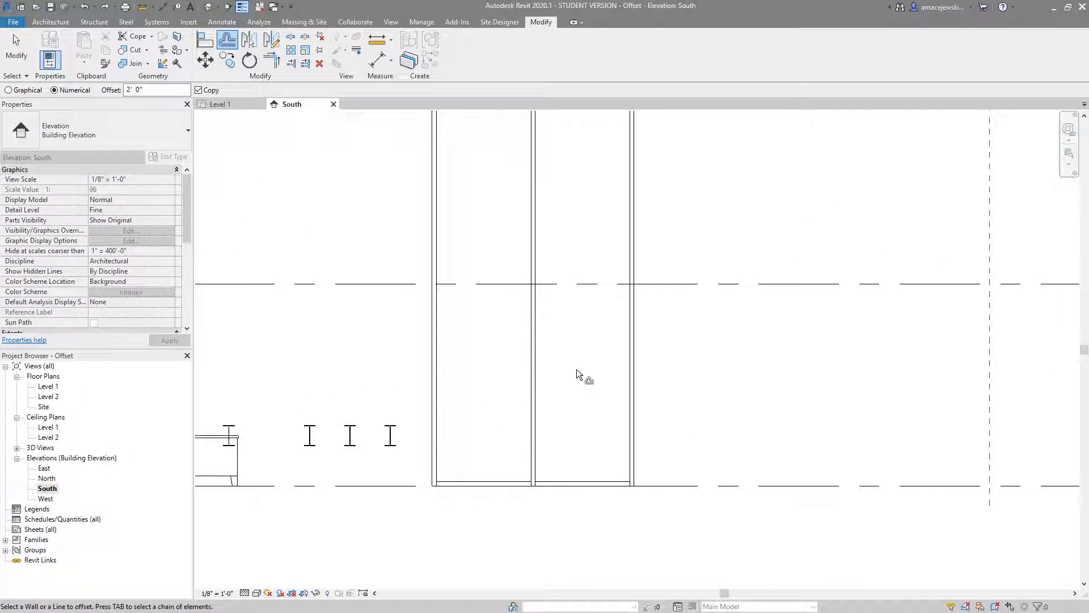
# Step: Pan and zoom the South elevation to the wall chain left of the curtain wall, between Level 1 and Level 2
pyautogui.moveTo(644, 338); pyautogui.dragTo(671, 382, button='middle')
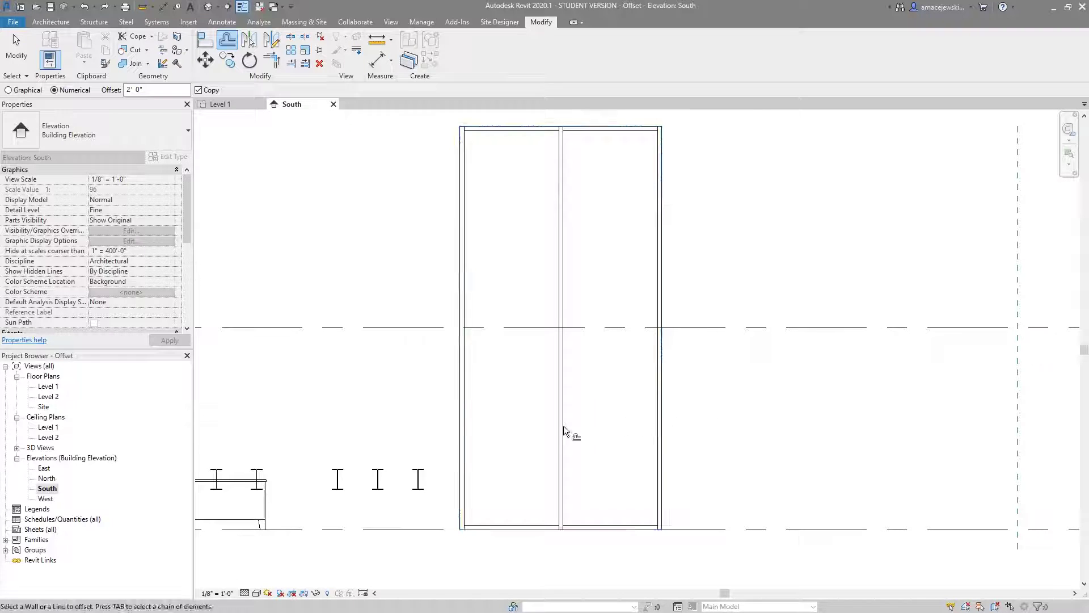
pyautogui.scroll(-3, 705, 440)
pyautogui.moveTo(756, 427); pyautogui.dragTo(498, 425, button='middle')
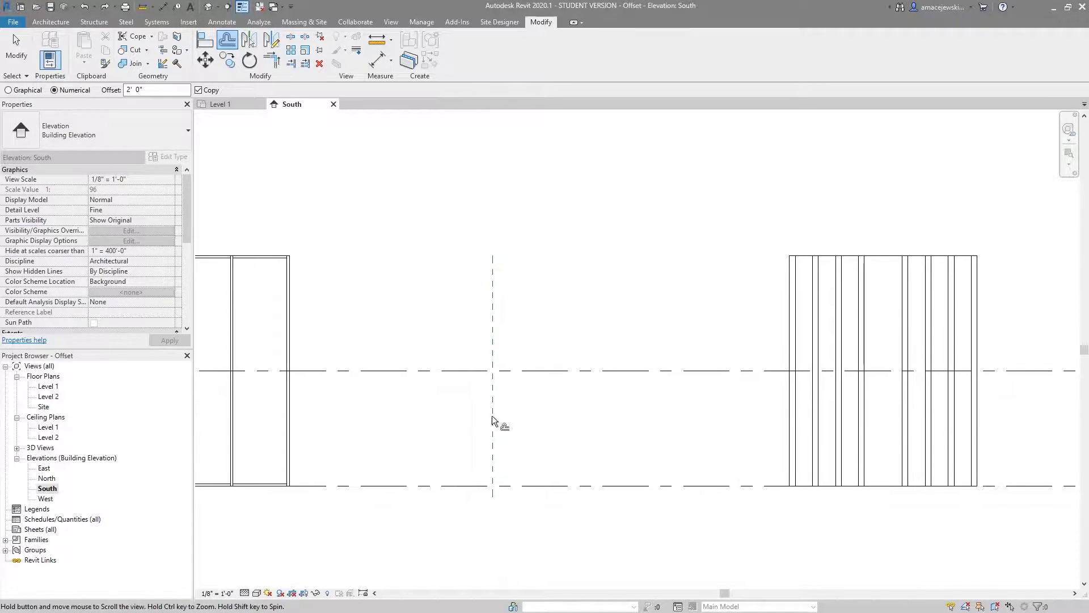
pyautogui.moveTo(624, 411); pyautogui.dragTo(513, 406, button='middle')
pyautogui.moveTo(671, 408); pyautogui.dragTo(566, 400, button='middle')
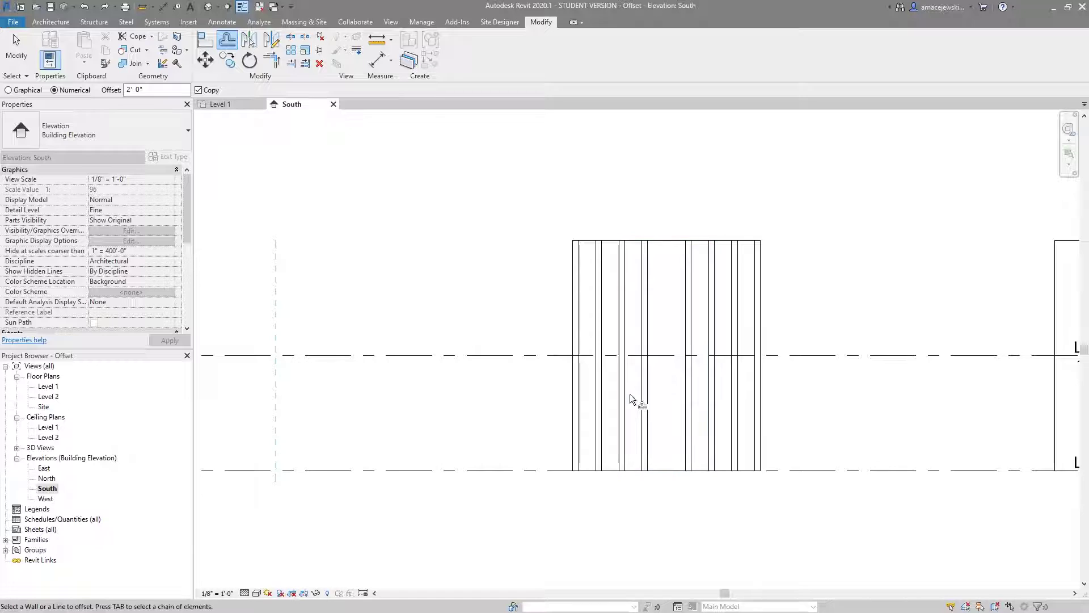
pyautogui.scroll(-2, 629, 393)
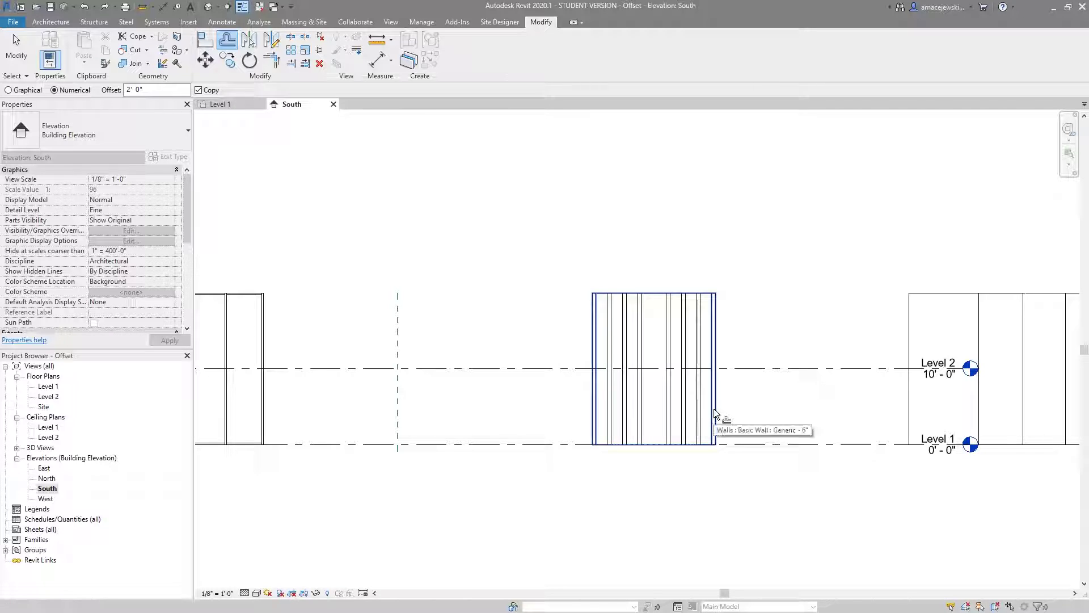
# Step: Tab-select the wall chain and offset-copy it 2' 0" outward twice, each beyond the previous copy
pyautogui.moveTo(795, 407); pyautogui.dragTo(512, 412, button='middle')
pyautogui.press('Tab')
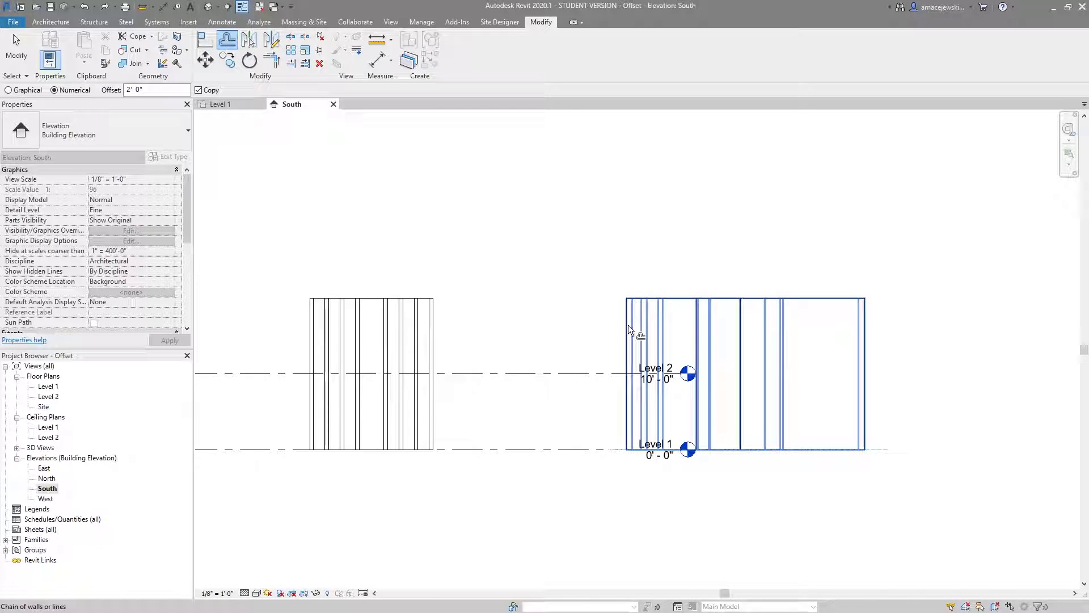
pyautogui.press('Tab')
pyautogui.click(628, 338)
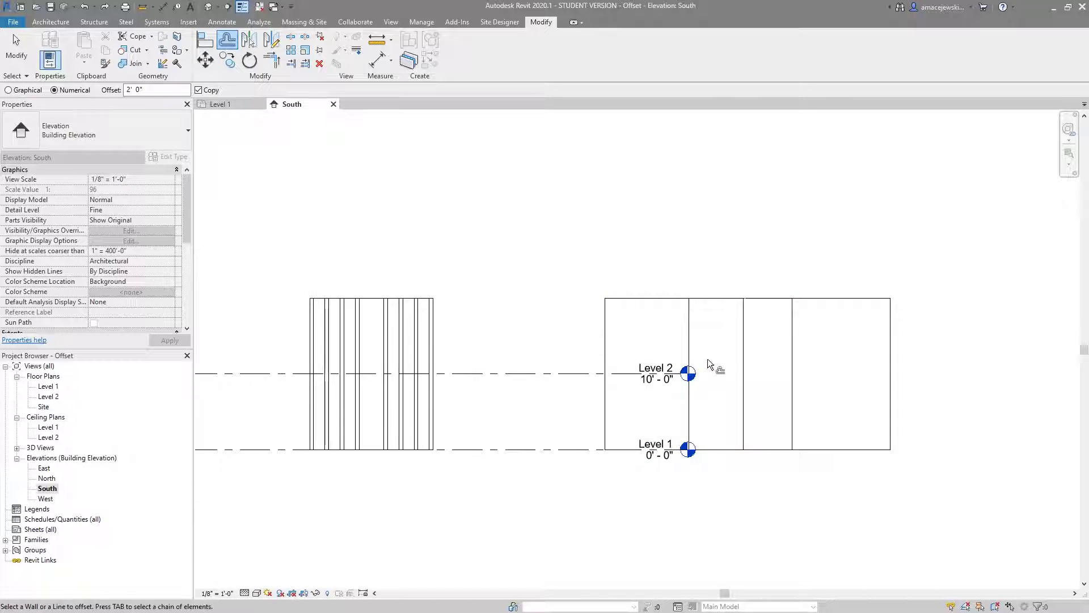
pyautogui.press('Tab')
pyautogui.click(604, 325)
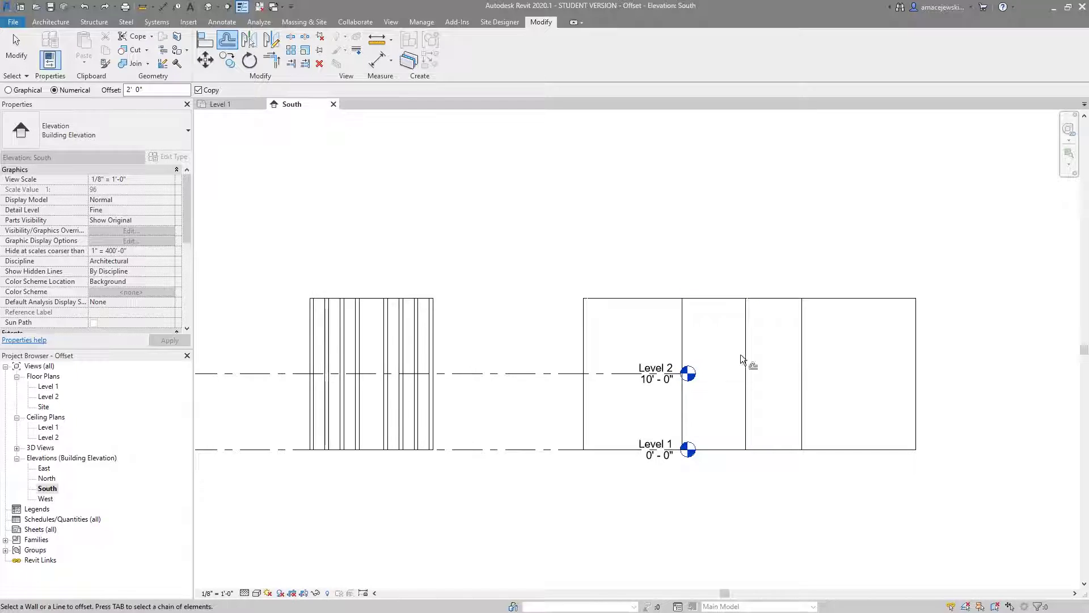
pyautogui.scroll(-2, 826, 356)
pyautogui.scroll(-2, 841, 368)
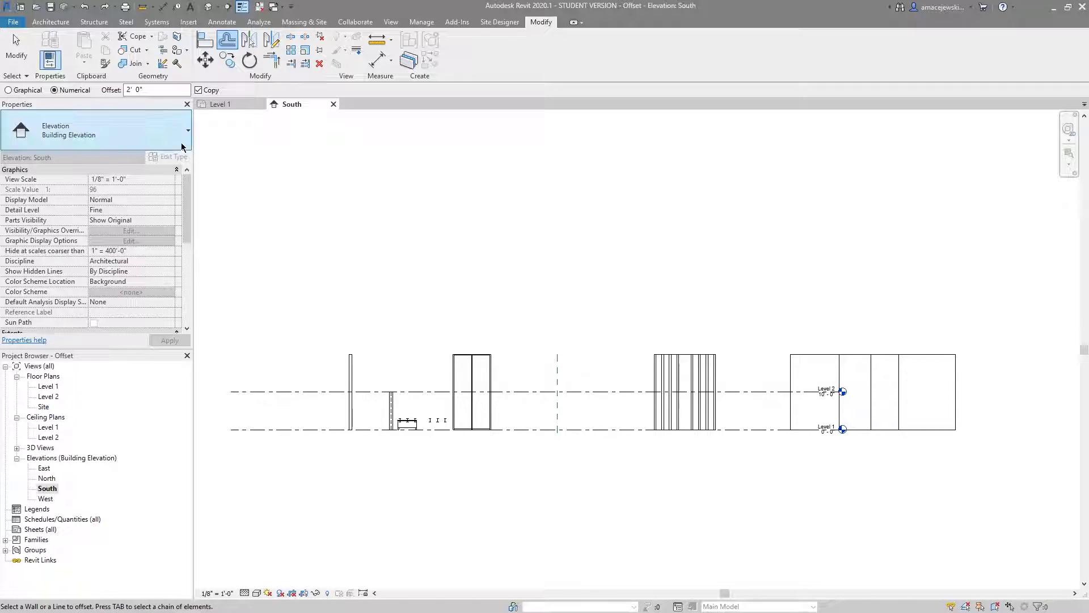
# Step: Switch to the Default 3D View and zoom and orbit toward the wall with the door and window
pyautogui.click(207, 8)
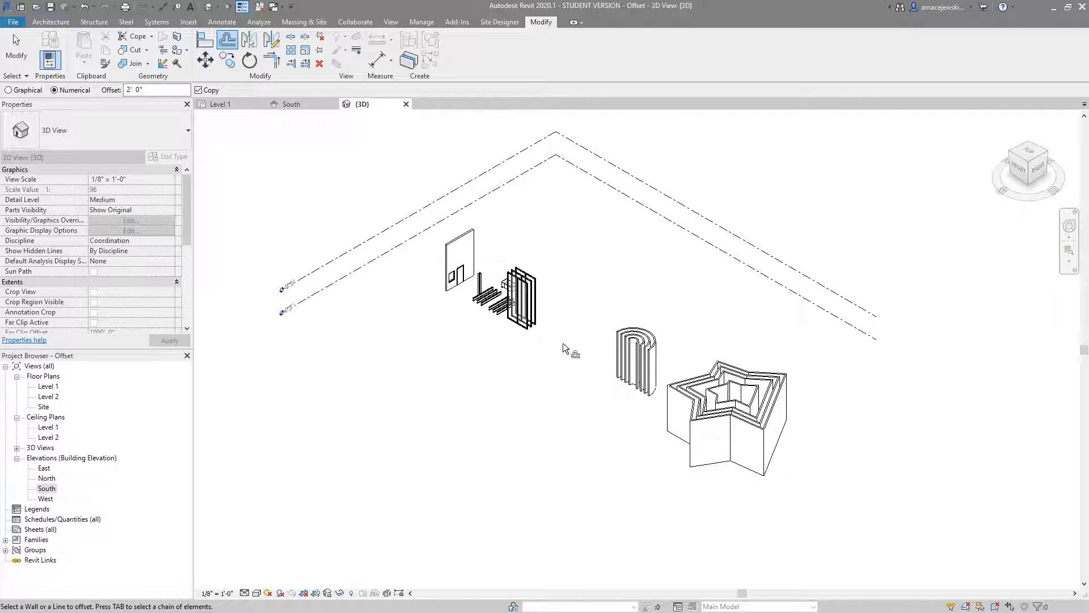
pyautogui.scroll(1, 612, 305)
pyautogui.scroll(2, 612, 304)
pyautogui.scroll(-1, 612, 304)
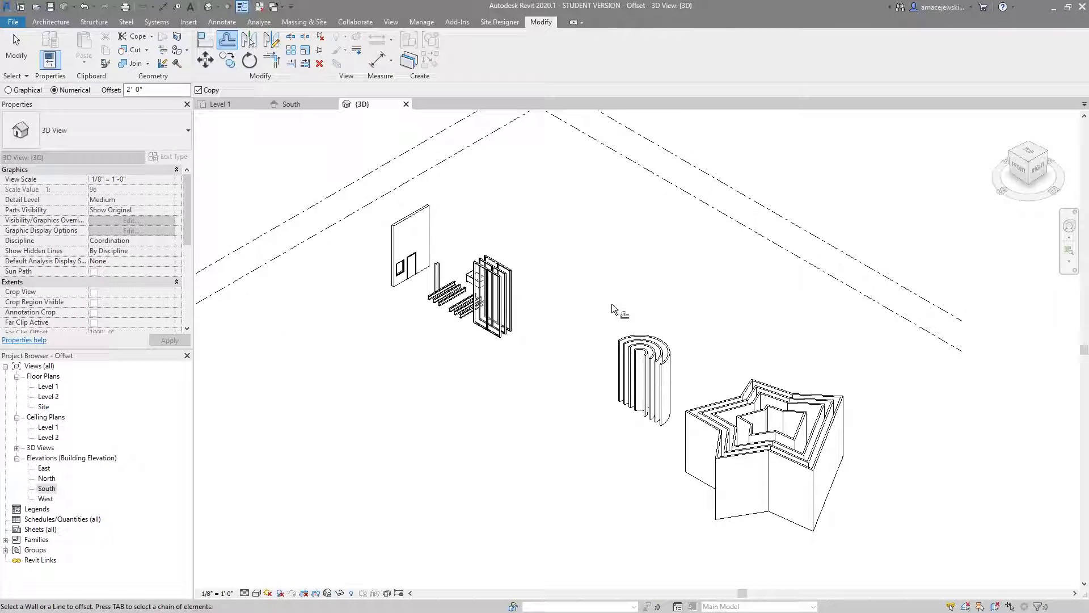
pyautogui.moveTo(570, 427); pyautogui.dragTo(482, 405, button='middle')
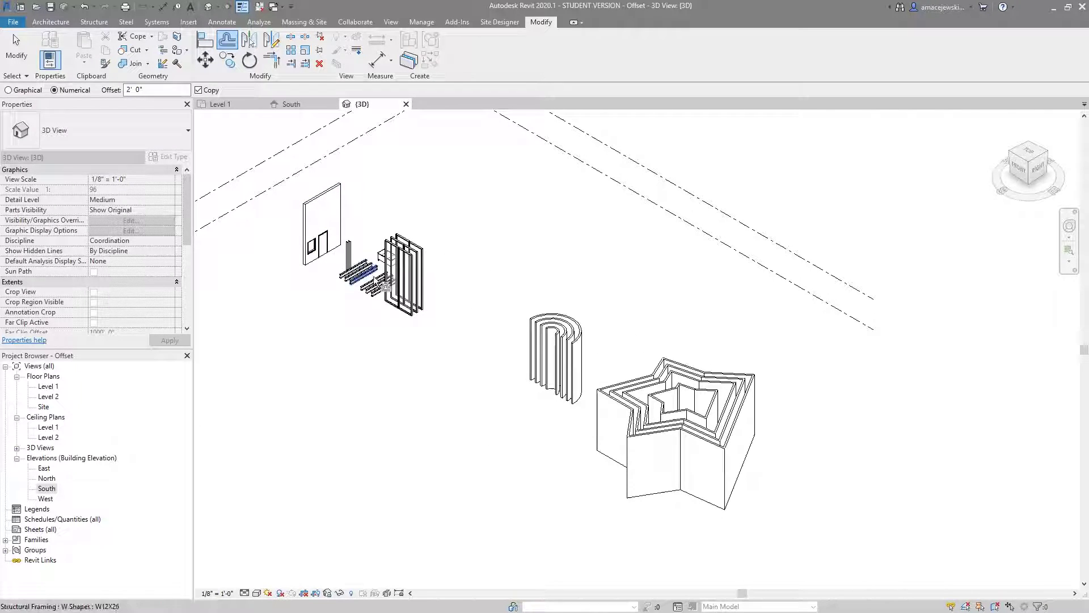
pyautogui.moveTo(345, 369); pyautogui.dragTo(454, 465, button='middle')
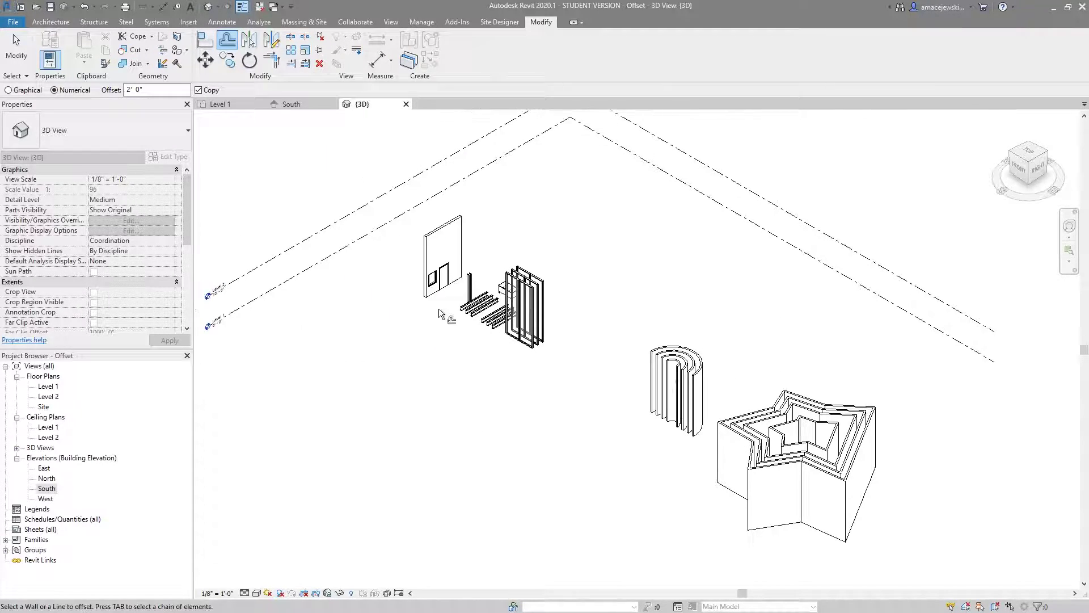
pyautogui.scroll(3, 448, 281)
pyautogui.keyDown('shift'); pyautogui.moveTo(448, 281); pyautogui.dragTo(443, 353, button='middle'); pyautogui.keyUp('shift')
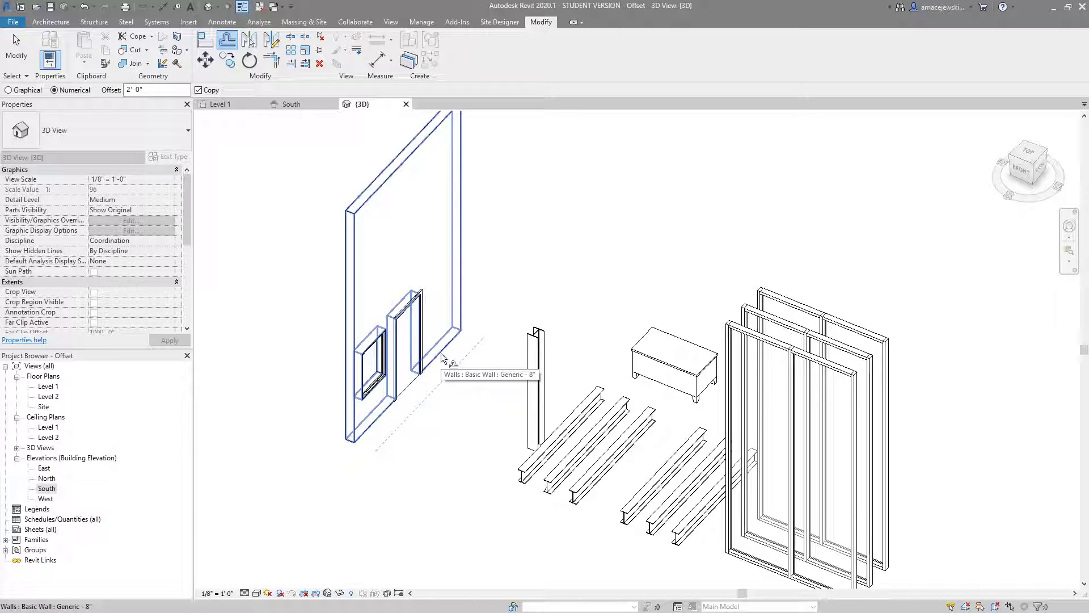
# Step: Make a 2' offset copy of the door-and-window wall in the 3D view
pyautogui.click(441, 352)
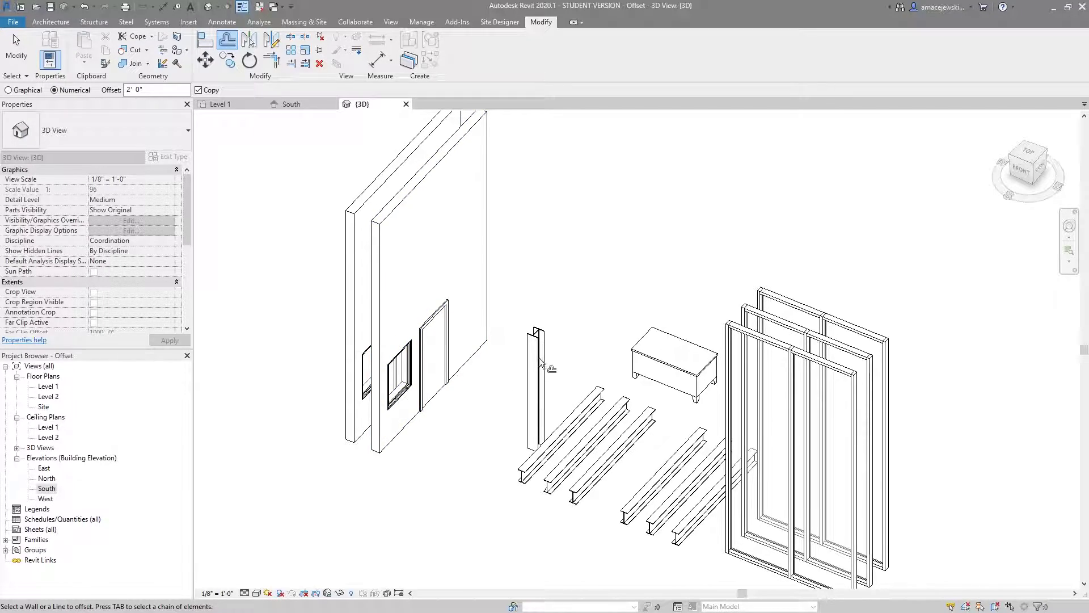
pyautogui.moveTo(615, 463); pyautogui.dragTo(542, 461, button='middle')
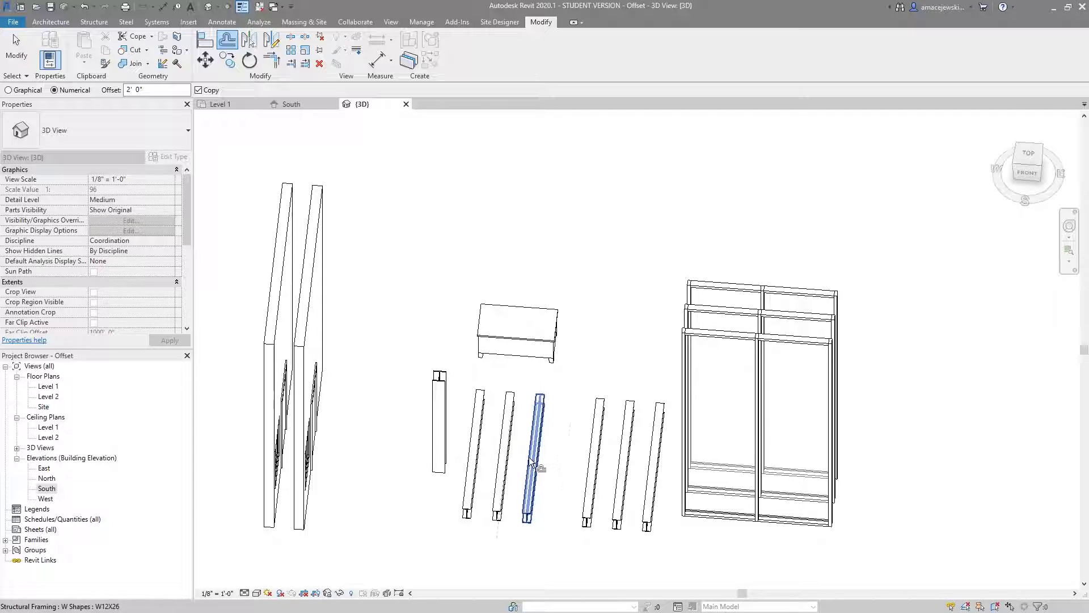
pyautogui.keyDown('shift'); pyautogui.moveTo(539, 459); pyautogui.dragTo(514, 440, button='middle'); pyautogui.keyUp('shift')
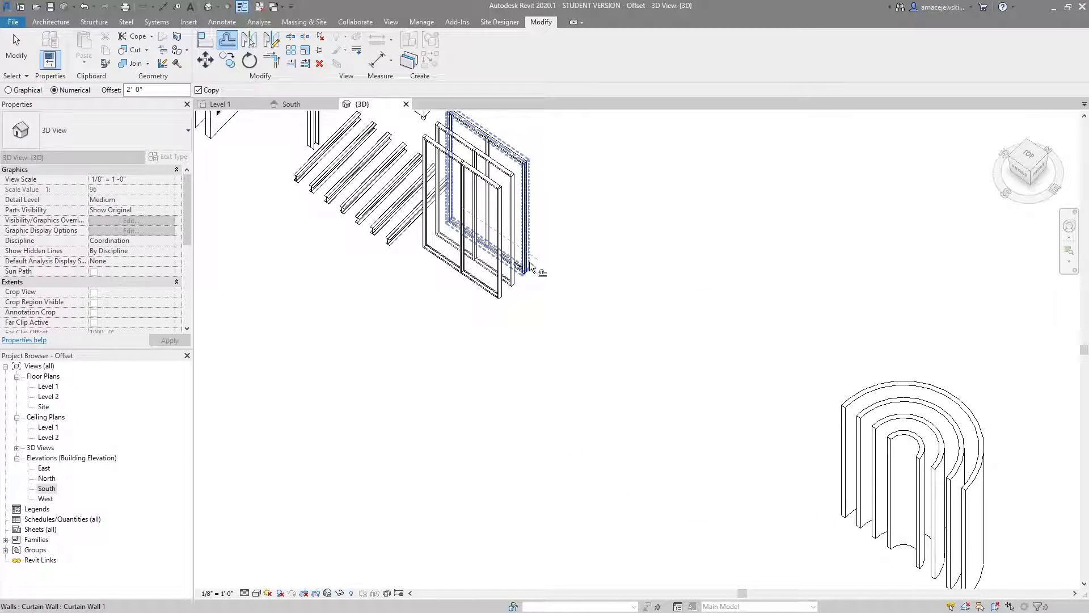
# Step: With Copy turned off, move the curtain wall and curved wall 2', then Tab-select the star wall chain
pyautogui.click(199, 91)
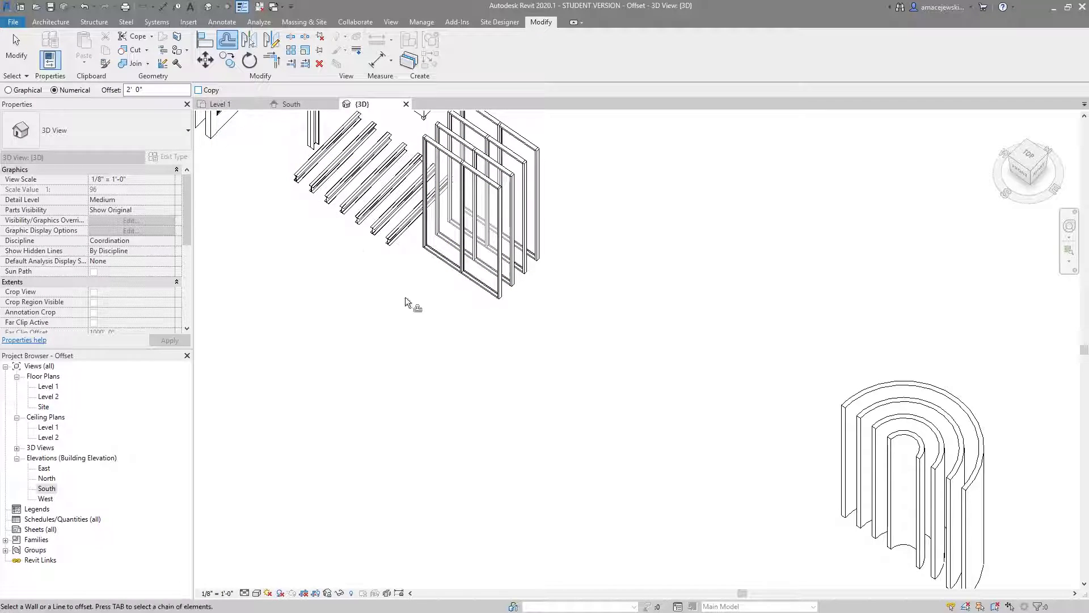
pyautogui.click(492, 300)
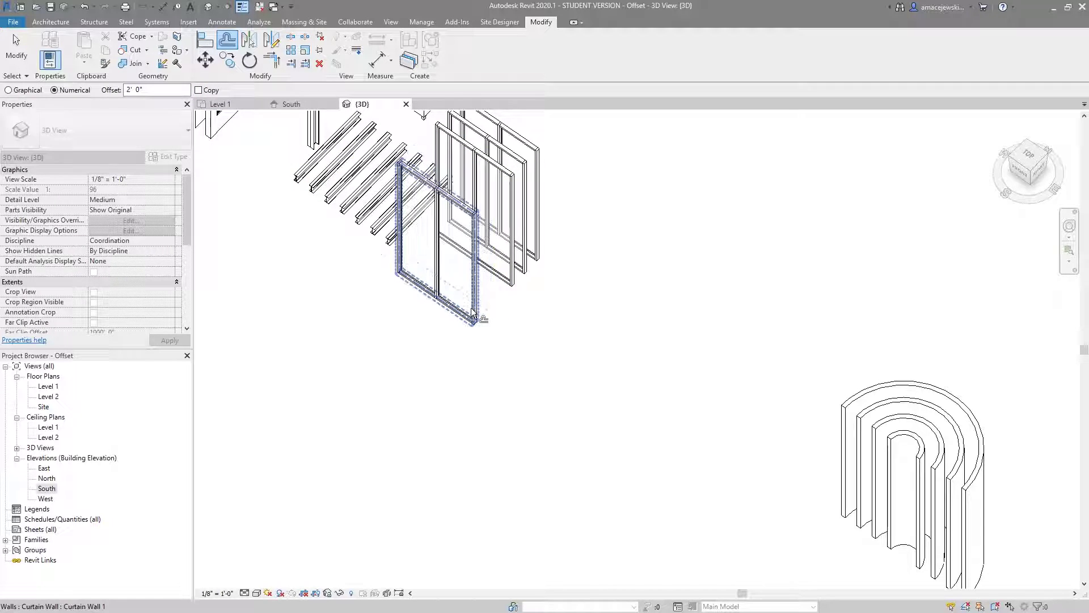
pyautogui.moveTo(672, 351); pyautogui.dragTo(326, 279, button='middle')
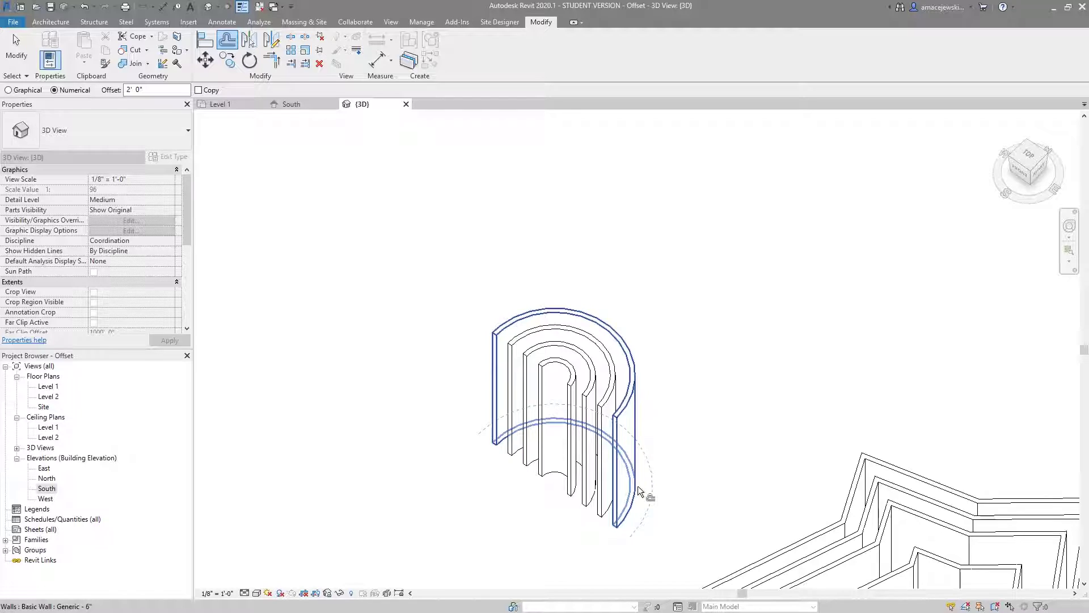
pyautogui.click(638, 486)
pyautogui.scroll(-4, 647, 408)
pyautogui.moveTo(808, 390); pyautogui.dragTo(524, 307, button='middle')
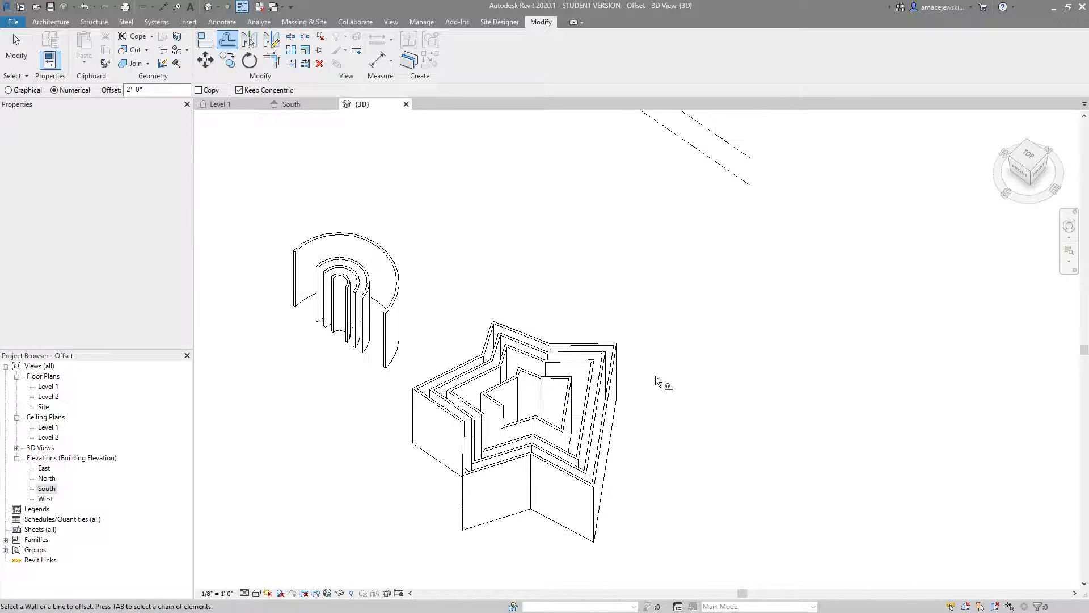
pyautogui.press('Tab')
# Step: Offset the star-shaped wall chain 2' outward without leaving a copy
pyautogui.click(615, 431)
pyautogui.scroll(-3, 662, 359)
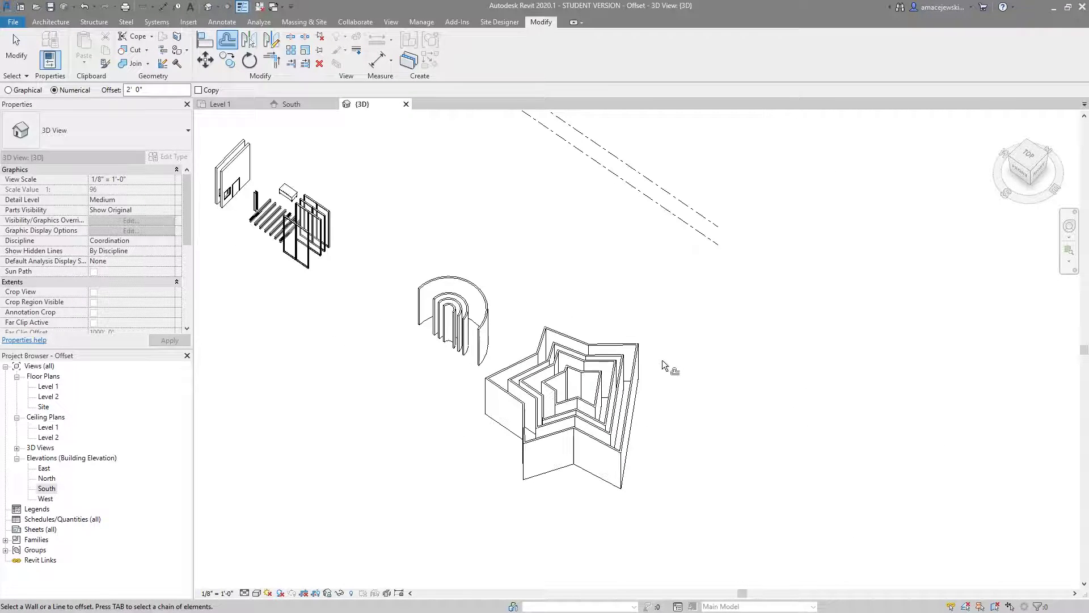